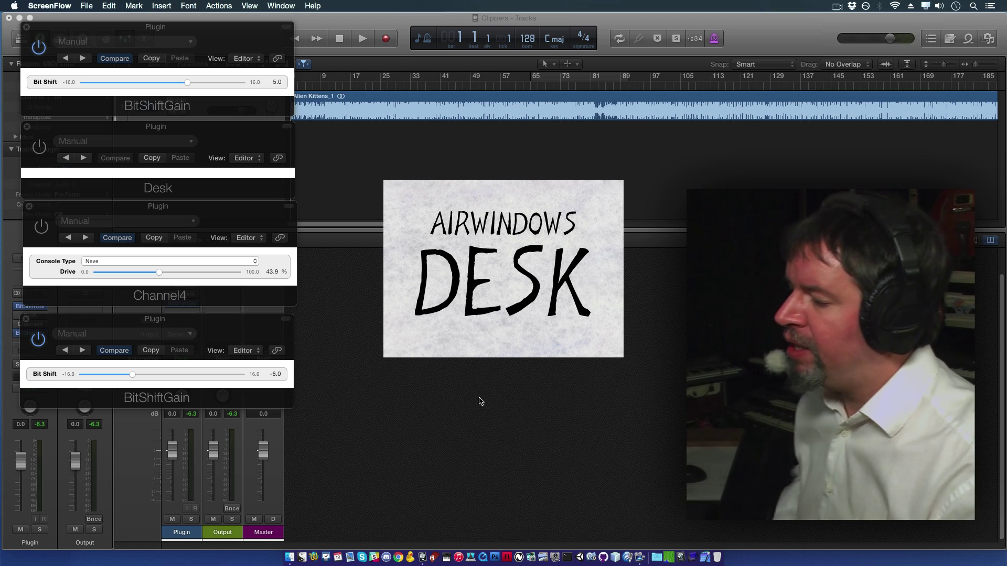
Bring Logic Pro X to the front and focus the top BitShiftGain plugin window.
{"action": "left_click", "coordinate": [33, 336]}
{"action": "left_click", "coordinate": [37, 49]}
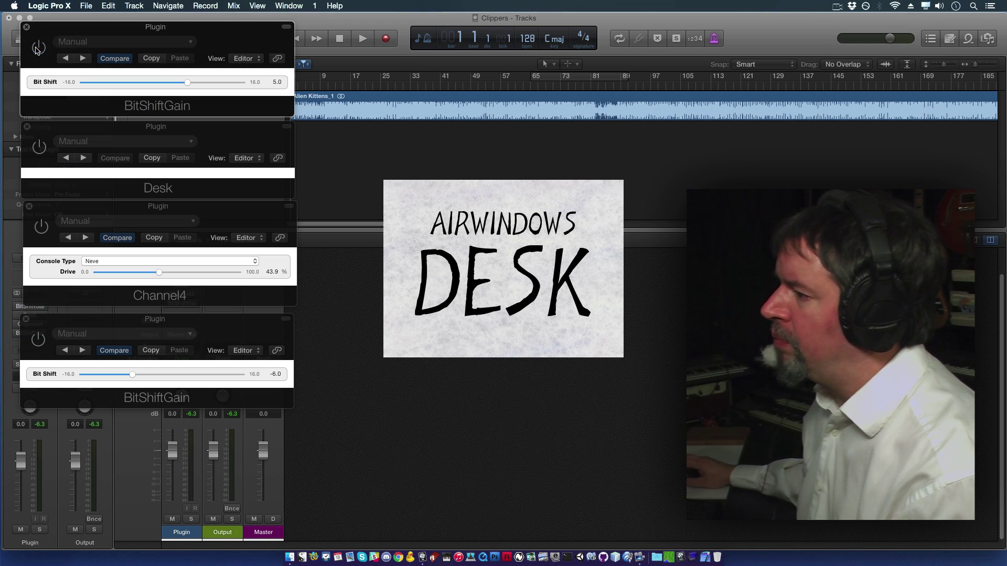
Start playback and audition Channel4 with the peak readouts reset, then bypass it.
{"action": "left_click", "coordinate": [362, 39]}
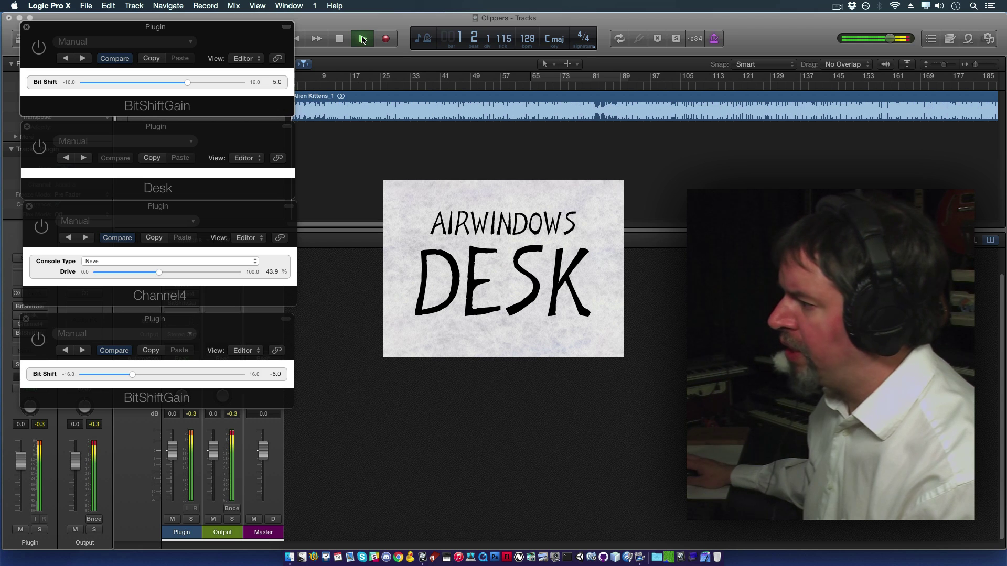
{"action": "left_click", "coordinate": [41, 228]}
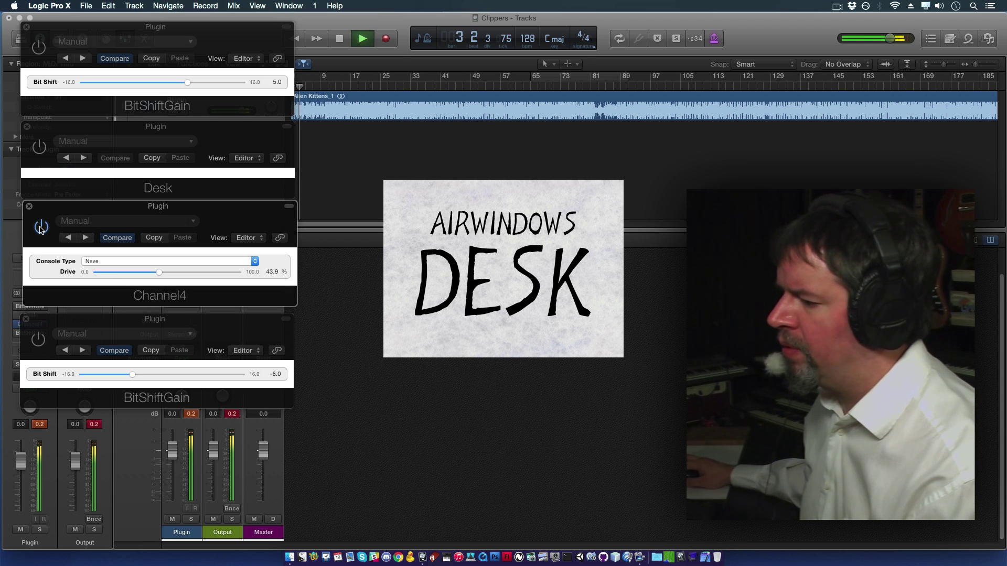
{"action": "left_click", "coordinate": [254, 414]}
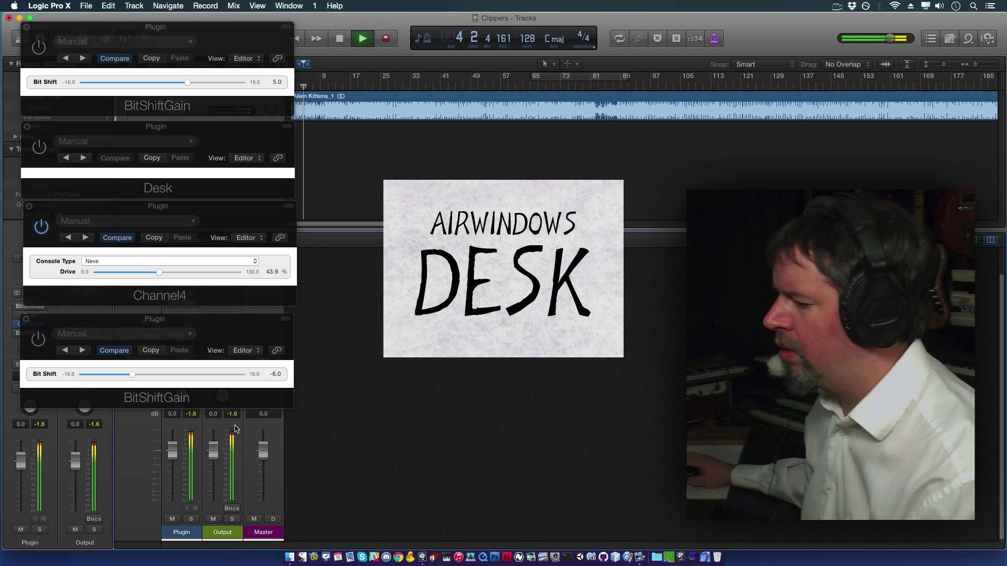
{"action": "left_click", "coordinate": [41, 227]}
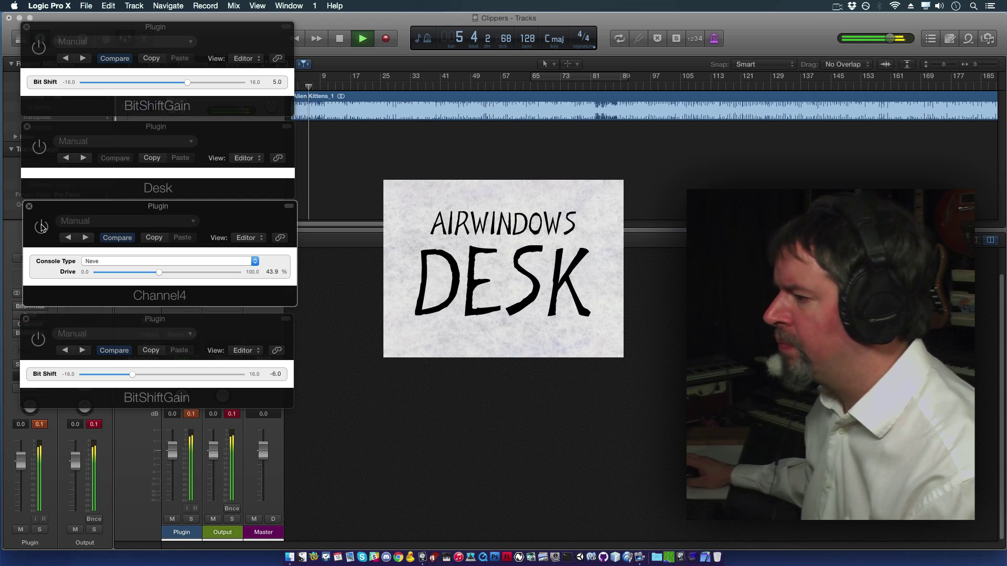
Audition Desk with the peak readouts reset, then bypass it and stop playback.
{"action": "left_click", "coordinate": [39, 148]}
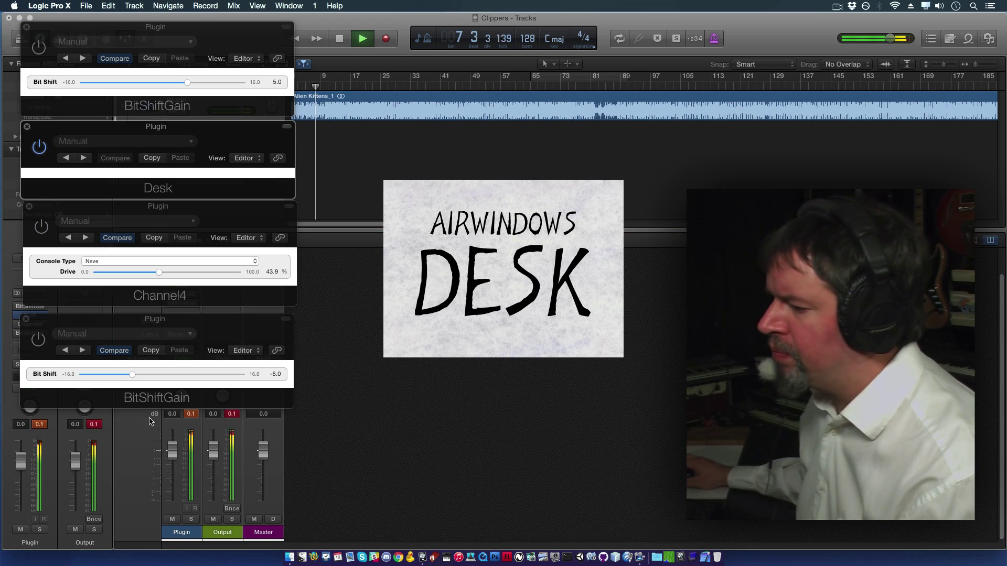
{"action": "left_click", "coordinate": [229, 414]}
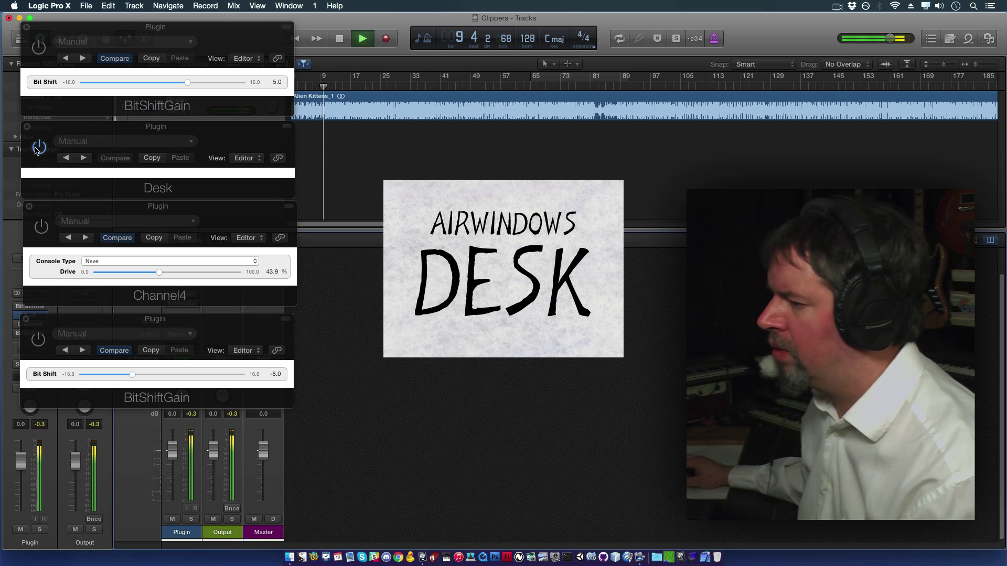
{"action": "left_click", "coordinate": [48, 124]}
{"action": "left_click", "coordinate": [340, 39]}
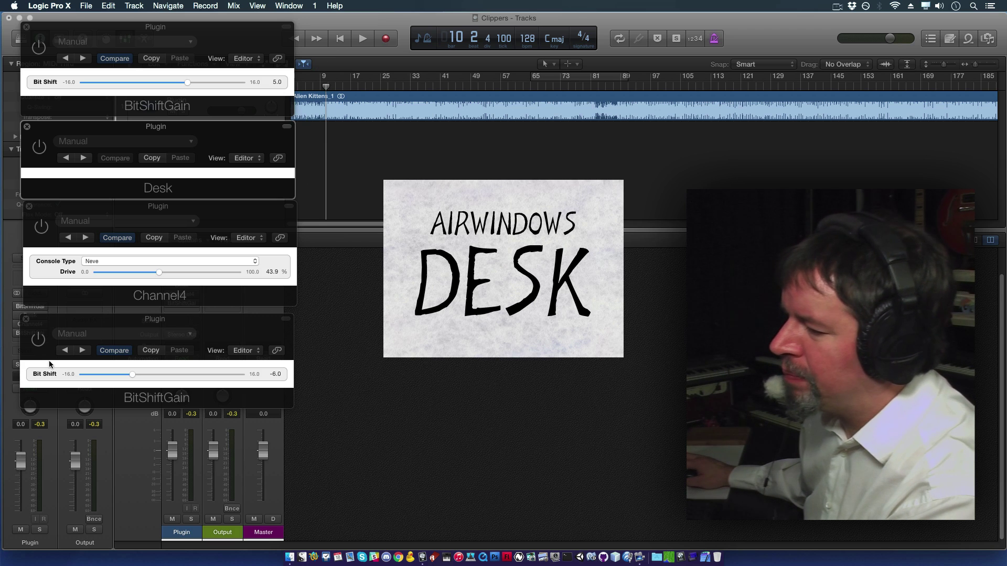
{"action": "left_click", "coordinate": [40, 342]}
{"action": "left_click", "coordinate": [37, 46]}
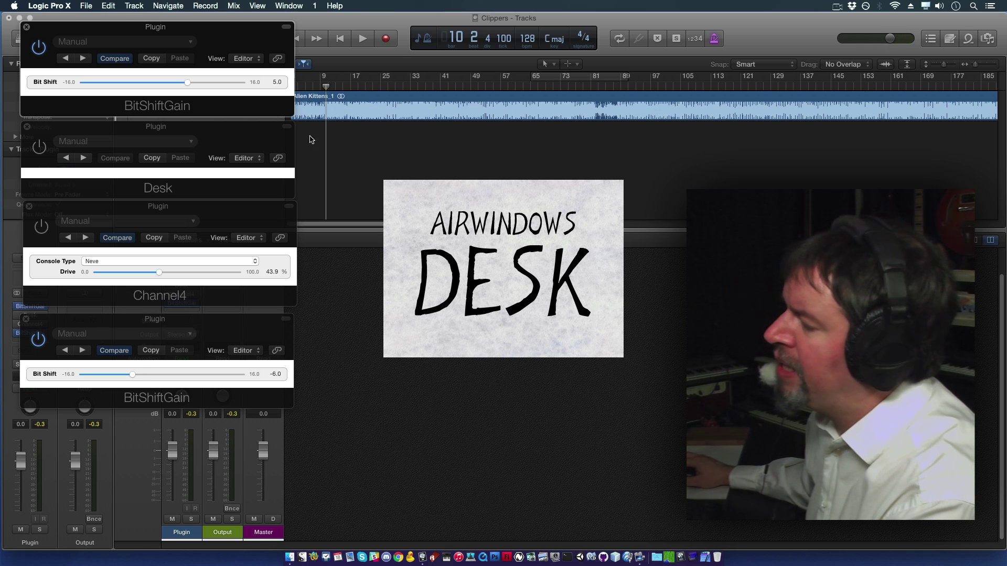
Play with Channel4 enabled, raise its Drive to 50.5%, then stop.
{"action": "left_click", "coordinate": [361, 38]}
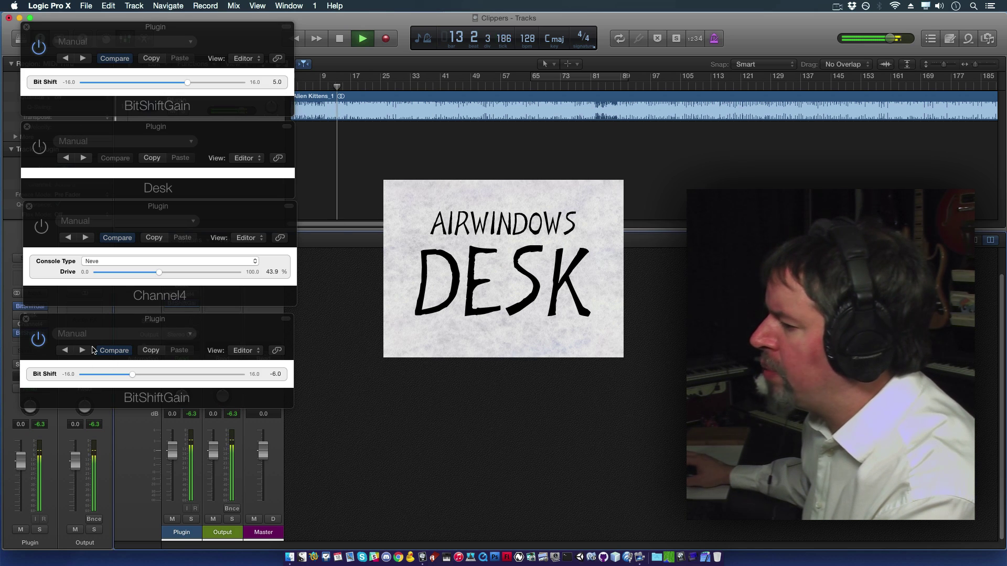
{"action": "left_click", "coordinate": [43, 229]}
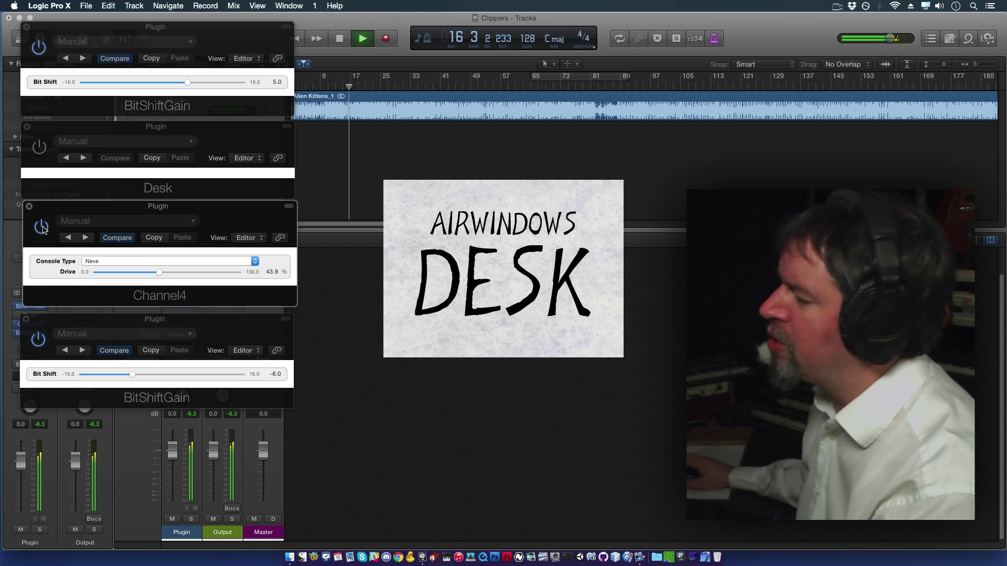
{"action": "mouse_move", "coordinate": [158, 275]}
{"action": "left_mouse_down"}
{"action": "mouse_move", "coordinate": [96, 276]}
{"action": "mouse_move", "coordinate": [241, 273]}
{"action": "mouse_move", "coordinate": [168, 272]}
{"action": "left_mouse_up"}
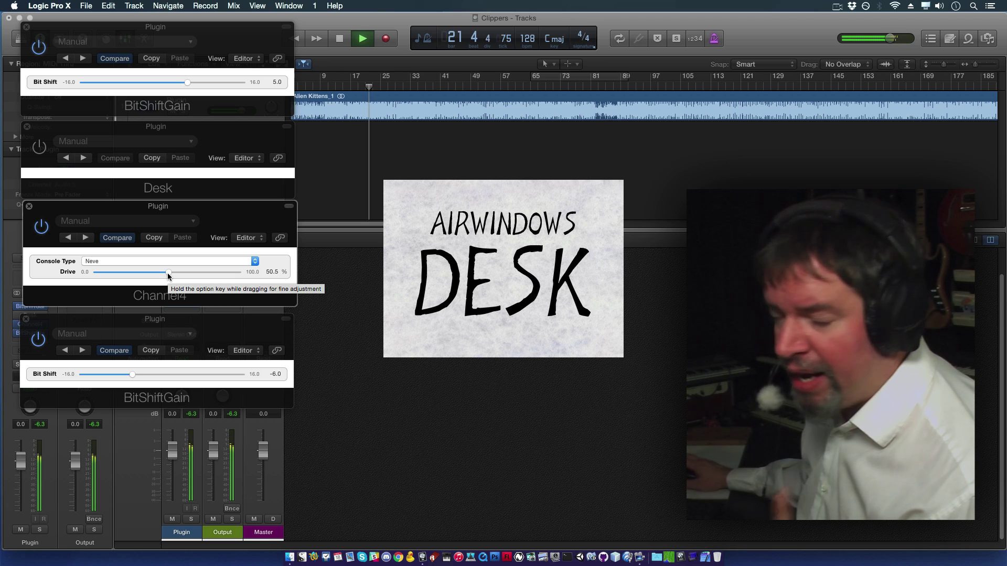
{"action": "left_click", "coordinate": [341, 40]}
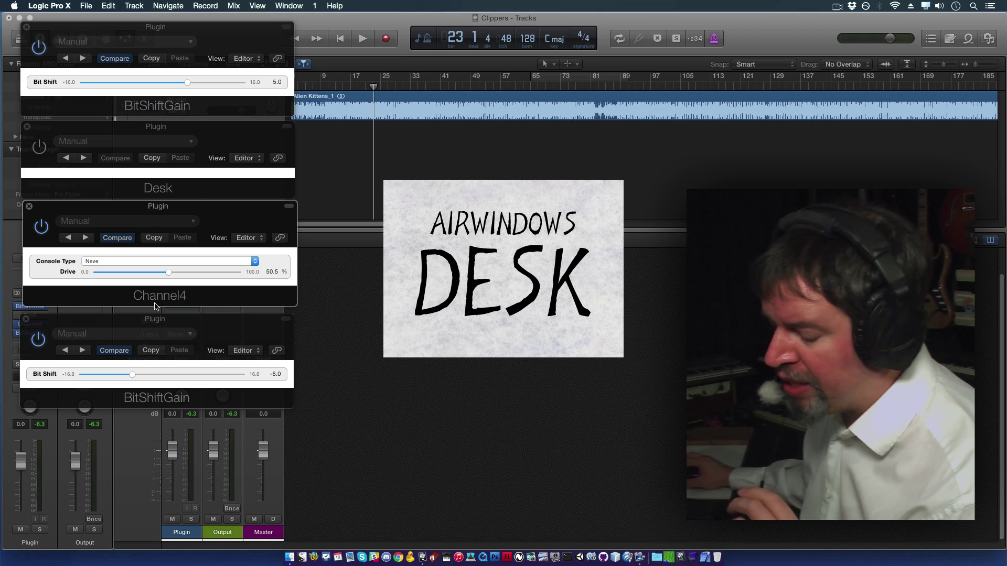
Restart playback with Channel4 bypassed and Desk enabled instead.
{"action": "left_click", "coordinate": [362, 39]}
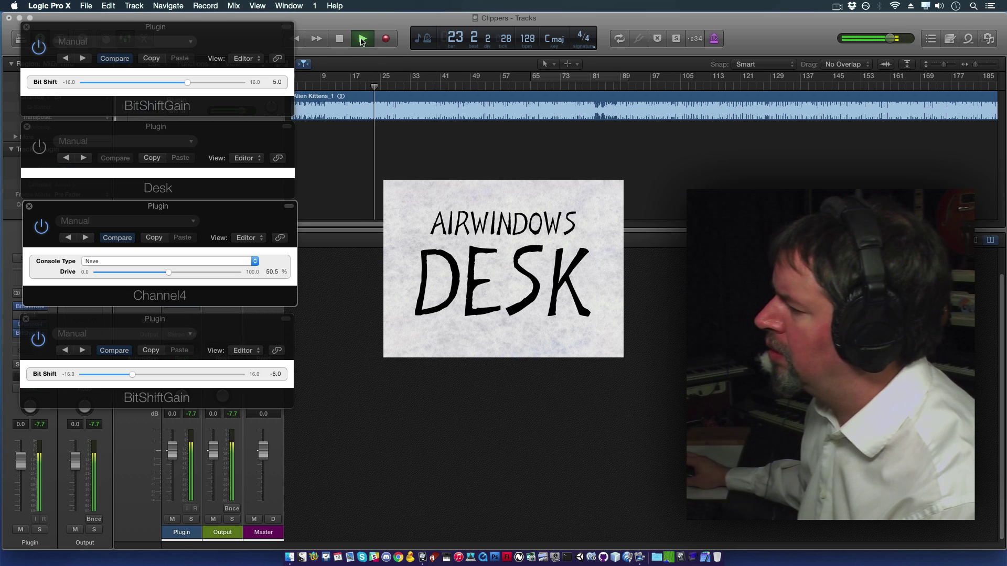
{"action": "left_click", "coordinate": [42, 226]}
{"action": "left_click", "coordinate": [38, 148]}
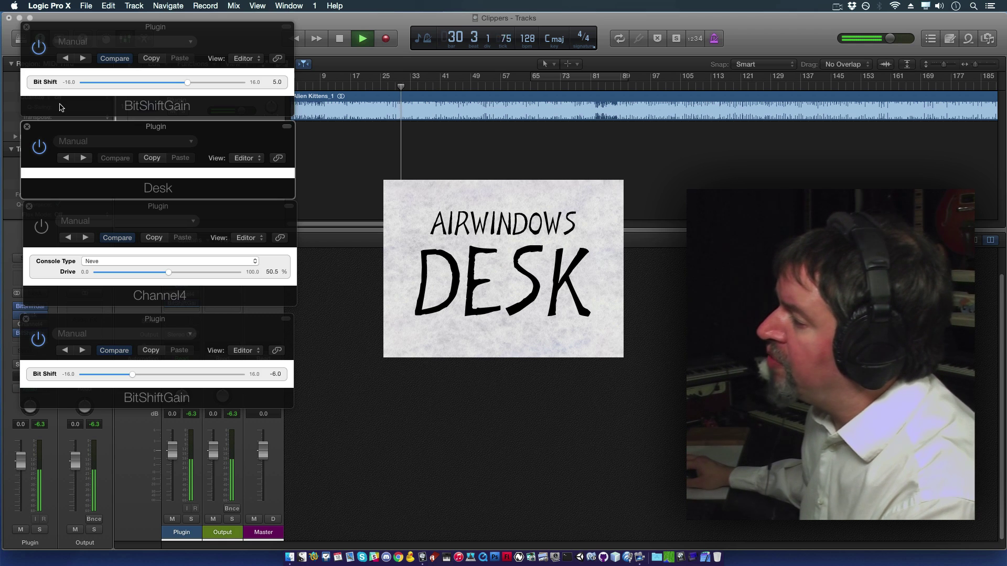
Restart playback and alternate Desk and Channel4, finishing with Desk on and Channel4 bypassed.
{"action": "left_click", "coordinate": [341, 41]}
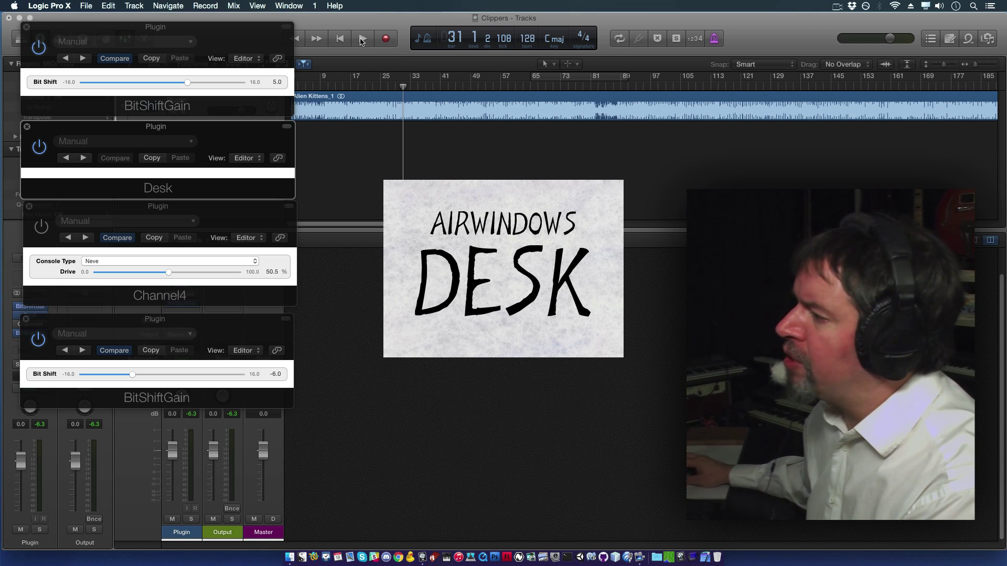
{"action": "left_click", "coordinate": [363, 40]}
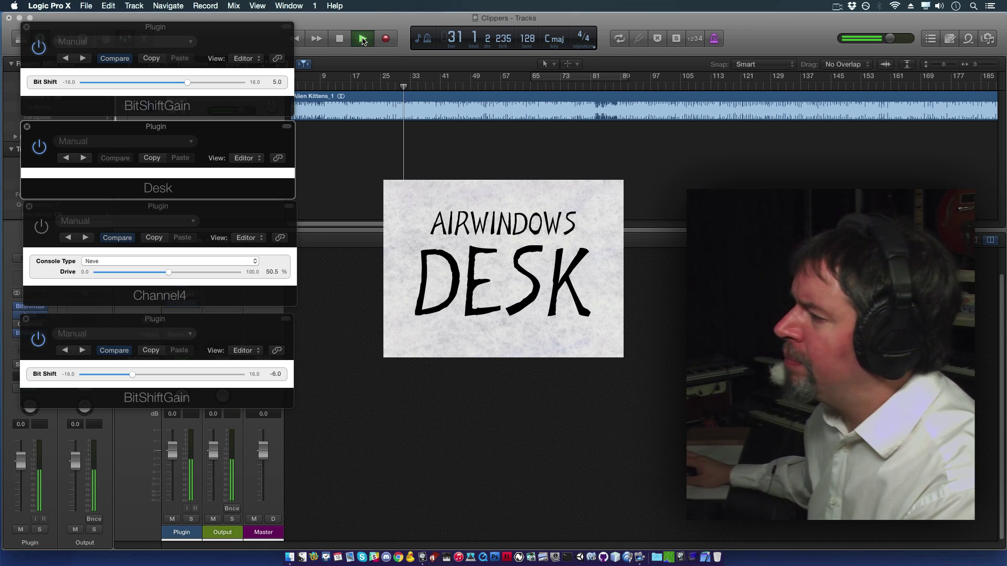
{"action": "left_click", "coordinate": [39, 148]}
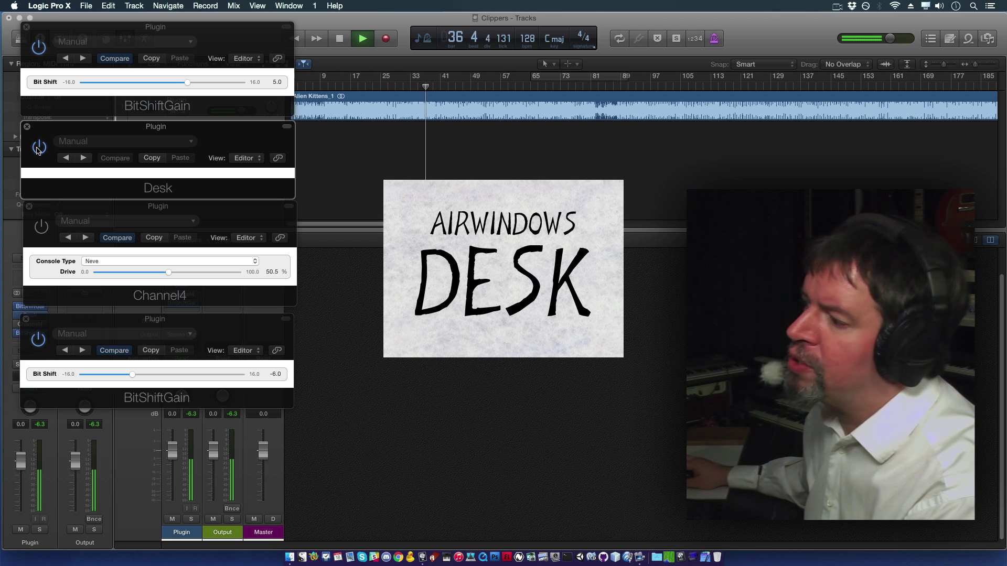
{"action": "left_click", "coordinate": [38, 149]}
{"action": "left_click", "coordinate": [44, 231]}
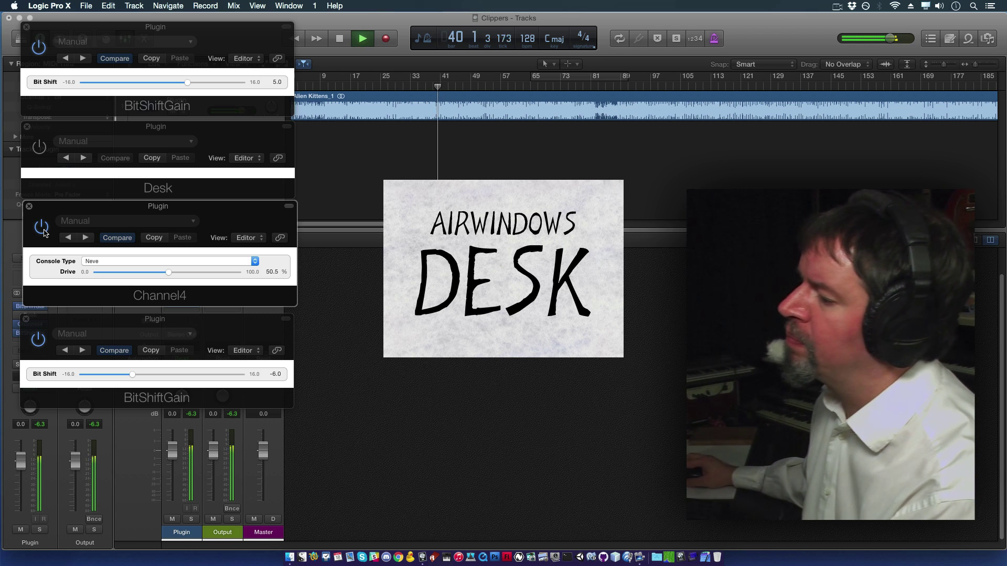
{"action": "left_click", "coordinate": [42, 227]}
{"action": "left_click", "coordinate": [36, 147]}
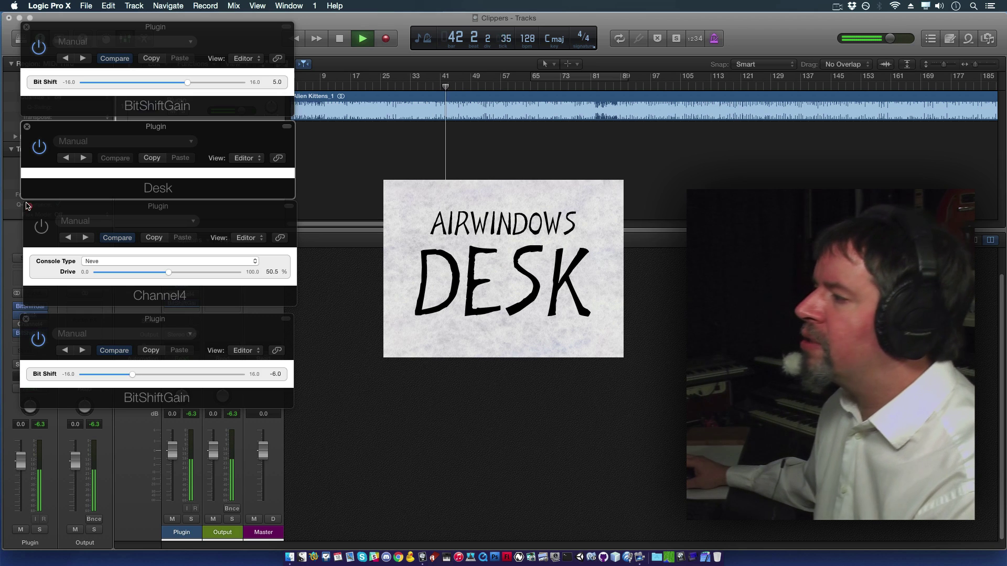
Set the top BitShiftGain to 3.0 and the bottom to -3.0, then bypass Desk.
{"action": "left_click", "coordinate": [187, 85]}
{"action": "left_click_drag", "start_coordinate": [186, 86], "coordinate": [181, 85]}
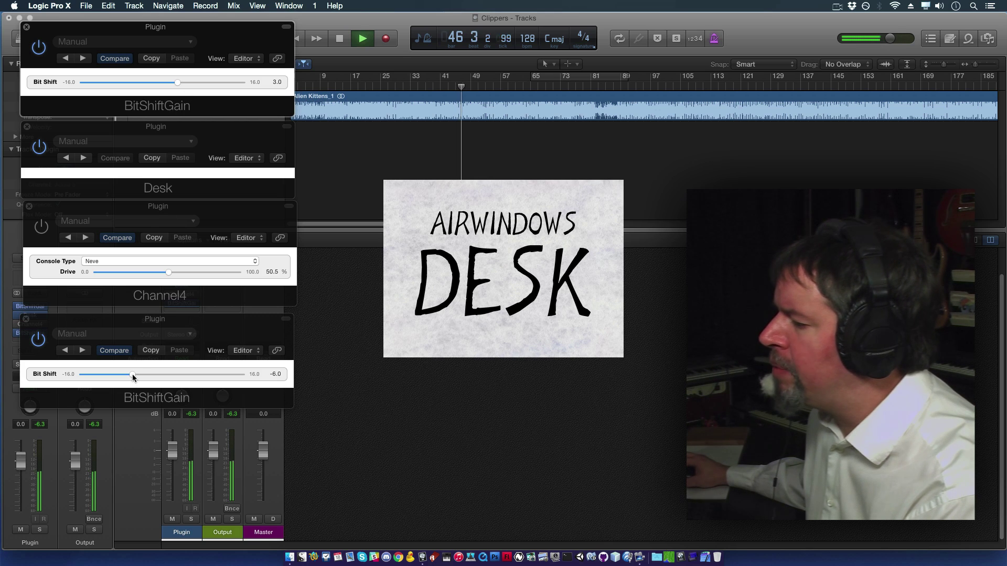
{"action": "left_click_drag", "start_coordinate": [132, 377], "coordinate": [146, 375]}
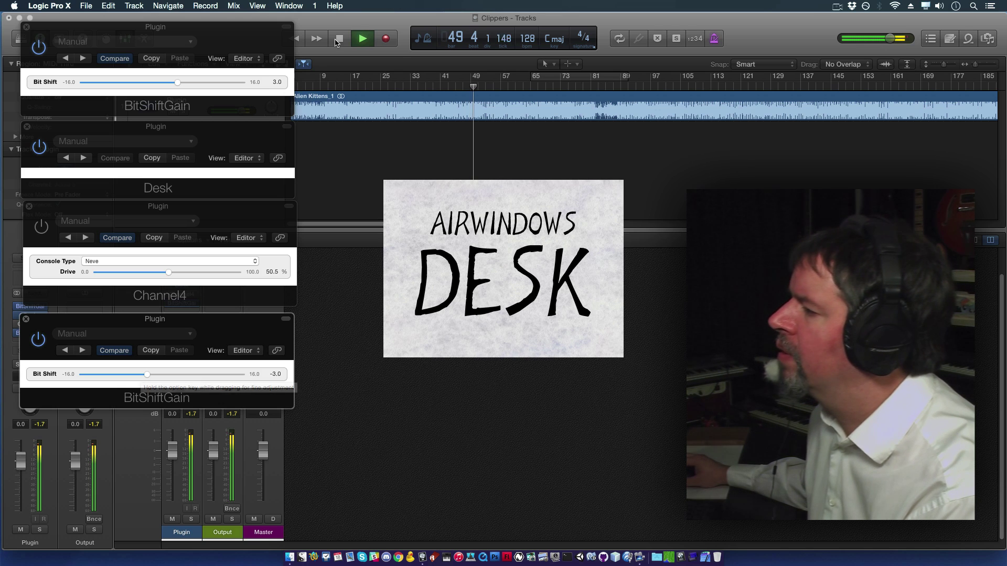
{"action": "left_click", "coordinate": [38, 149]}
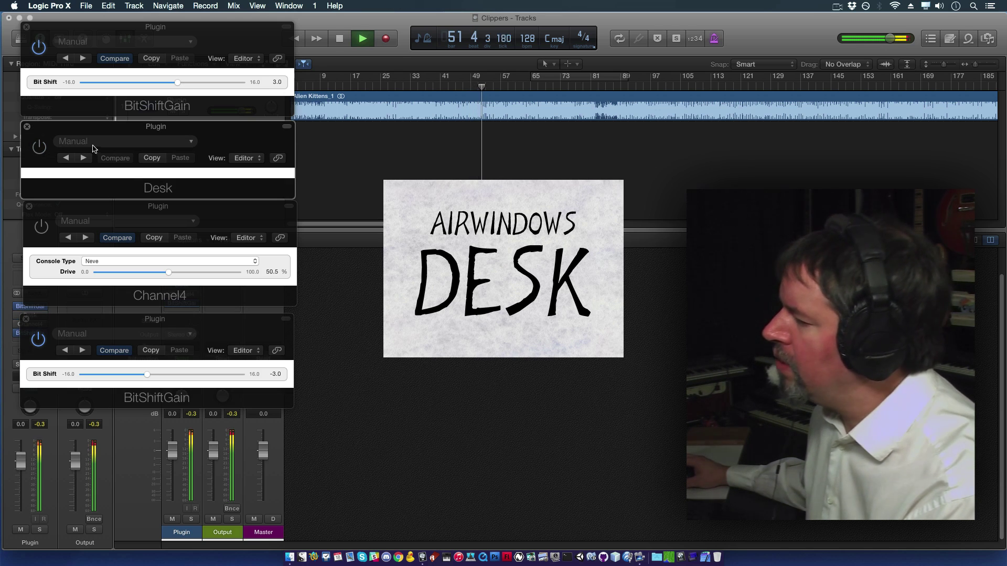
Compare Channel4 and Desk by toggling their bypass, then drop the lower BitShiftGain to -5.0.
{"action": "left_click", "coordinate": [43, 234]}
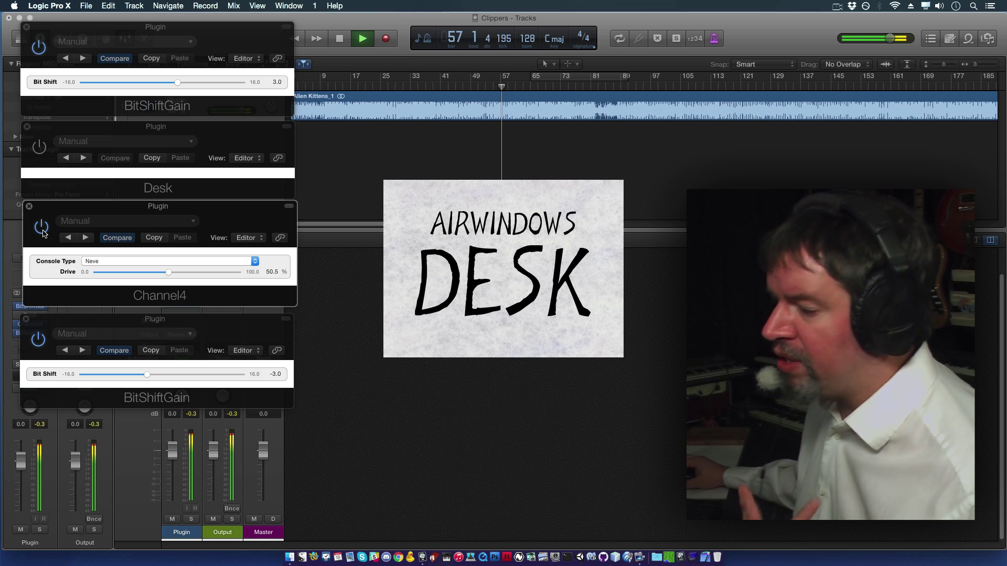
{"action": "left_click", "coordinate": [42, 230]}
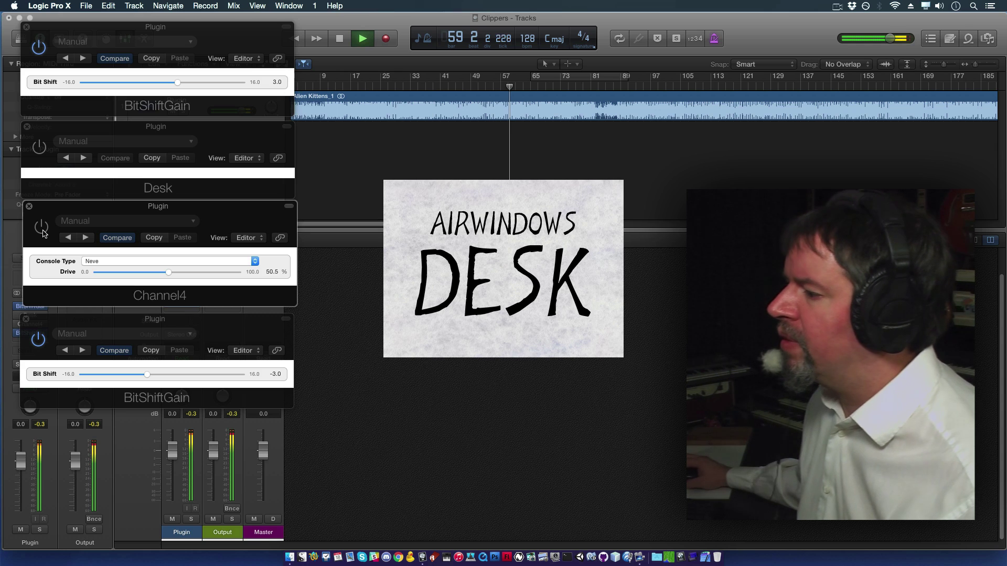
{"action": "left_click", "coordinate": [40, 149]}
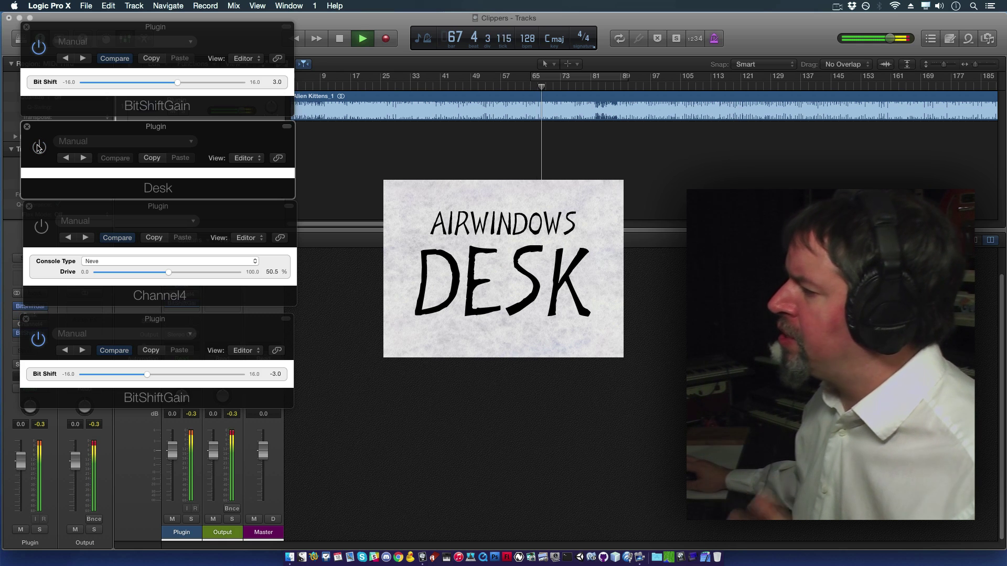
{"action": "left_click", "coordinate": [38, 147]}
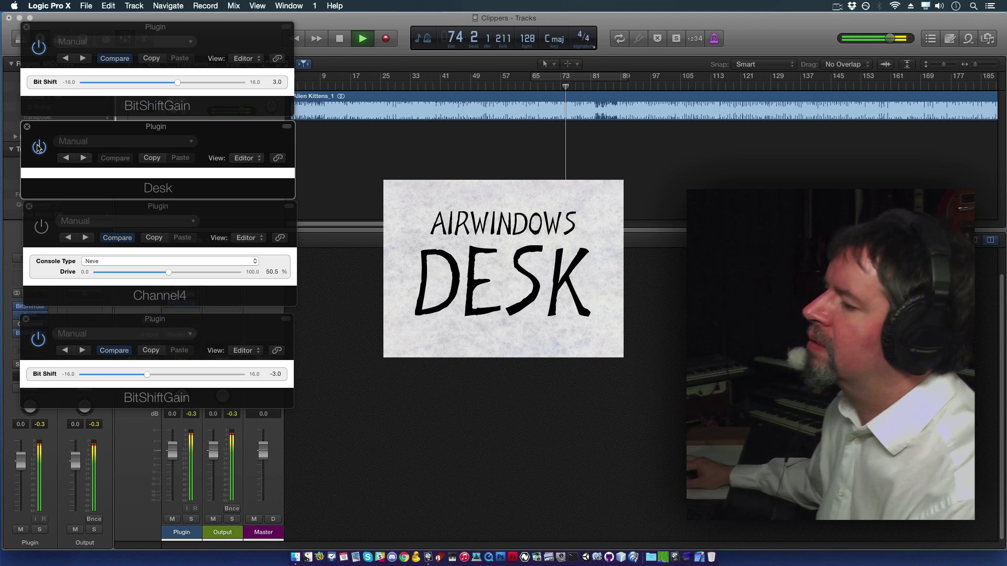
{"action": "left_click", "coordinate": [38, 148]}
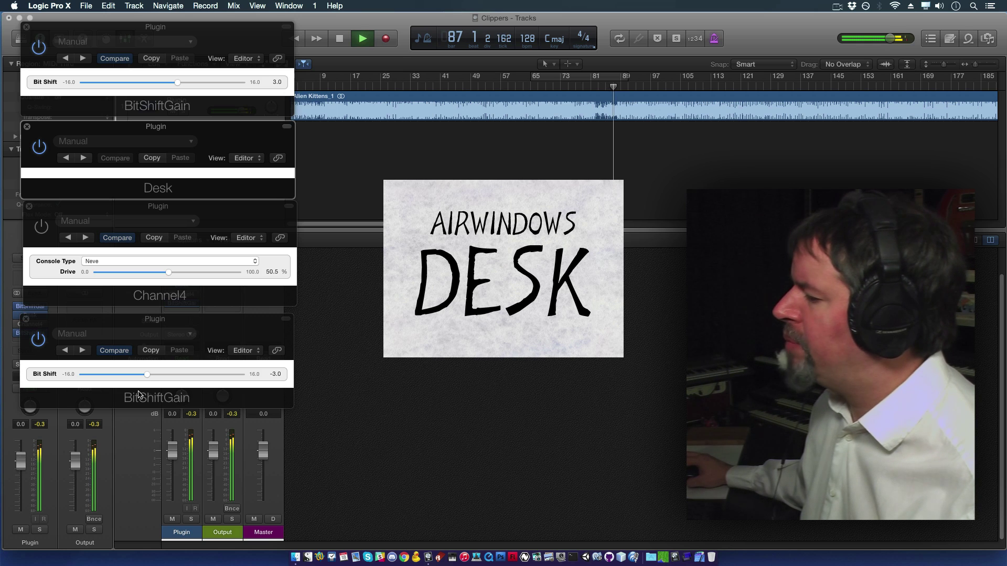
{"action": "left_click", "coordinate": [147, 377]}
{"action": "left_click_drag", "start_coordinate": [147, 377], "coordinate": [136, 376]}
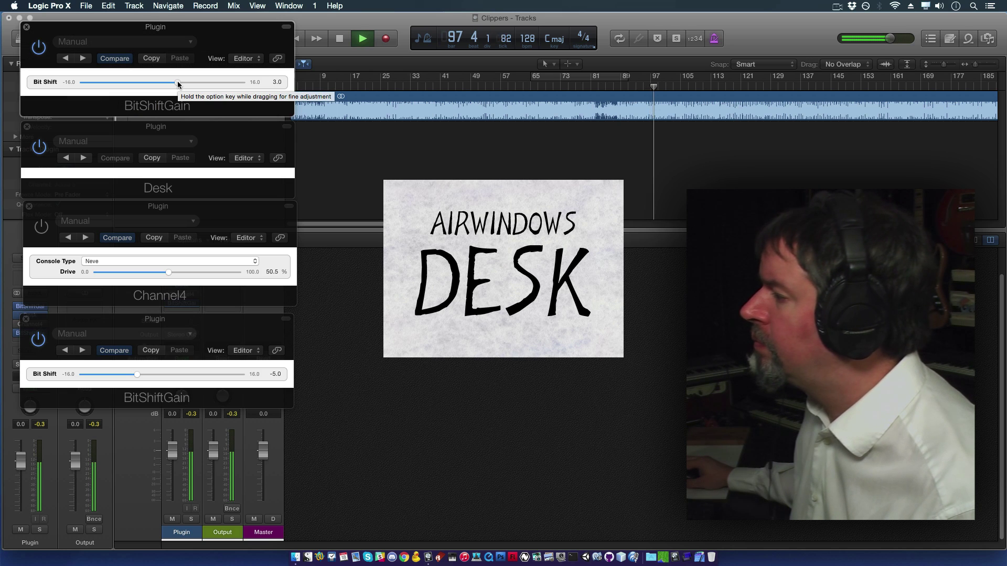
Lower the top Bit Shift from 3.0 to 1.0 and raise the bottom from -5.0 to -1.0.
{"action": "left_click_drag", "start_coordinate": [176, 83], "coordinate": [169, 84]}
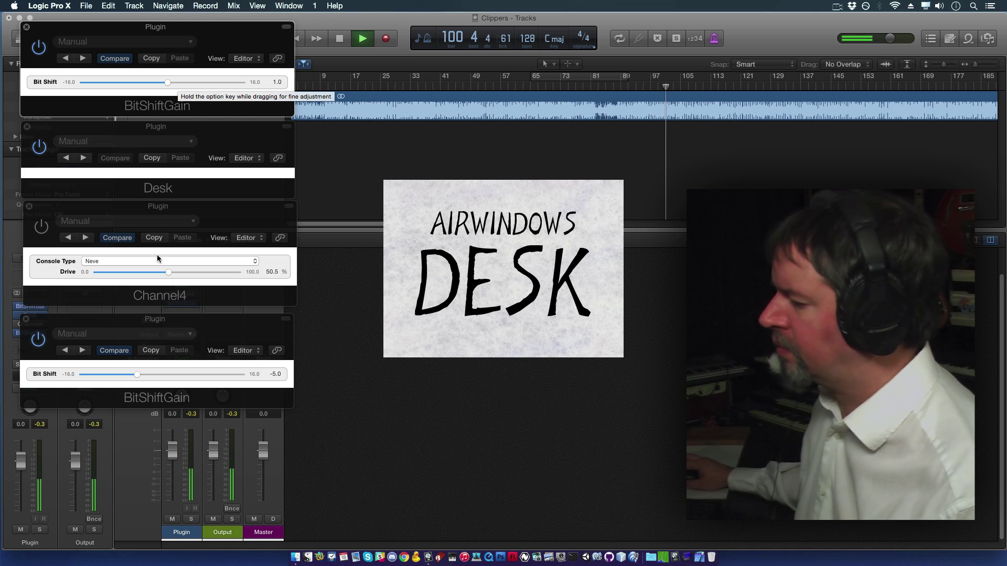
{"action": "left_click", "coordinate": [137, 375]}
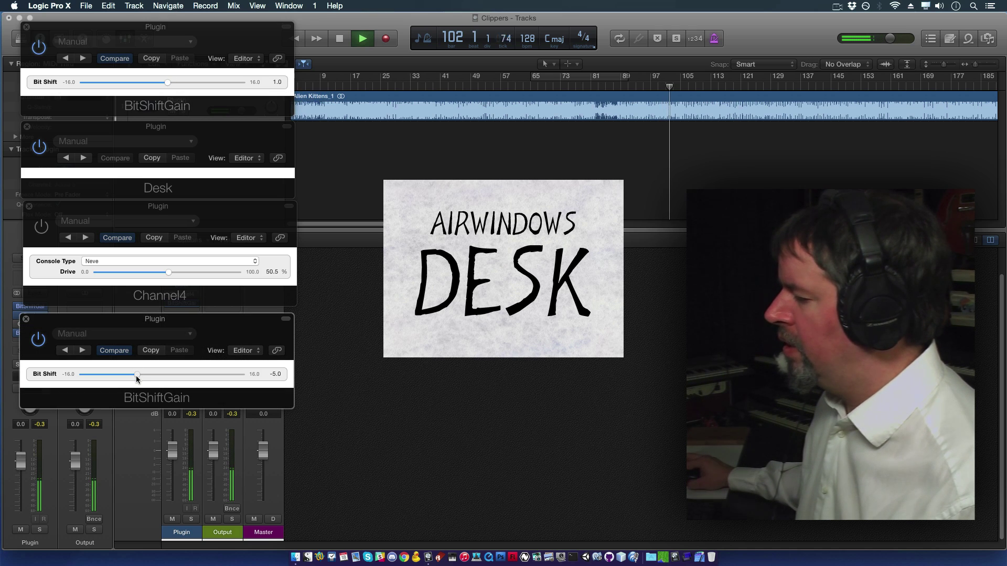
{"action": "left_click_drag", "start_coordinate": [136, 376], "coordinate": [158, 373]}
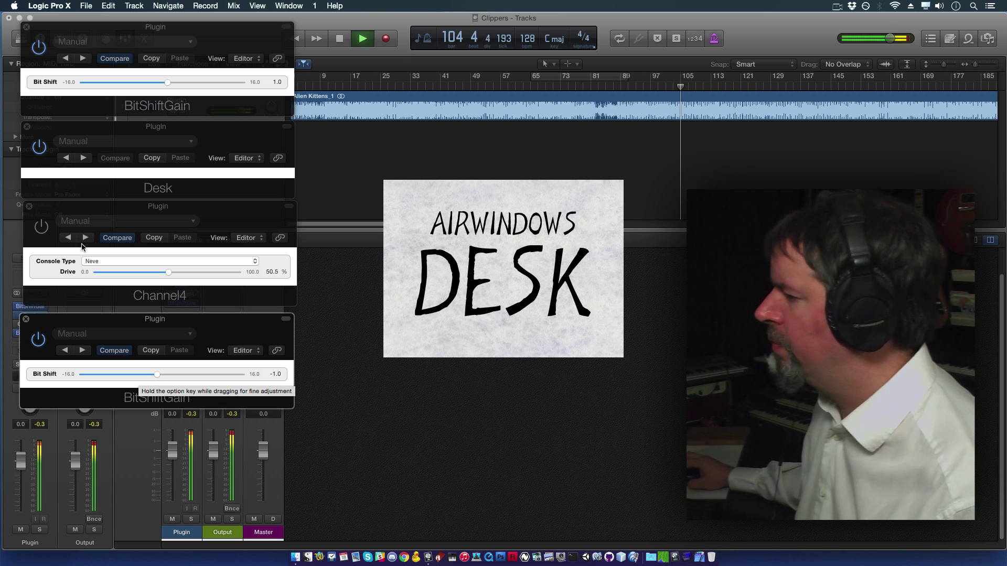
Bypass Desk, flick Channel4 on and off to compare, stop playback and clear the clip peaks.
{"action": "left_click", "coordinate": [45, 149]}
{"action": "left_click", "coordinate": [39, 229]}
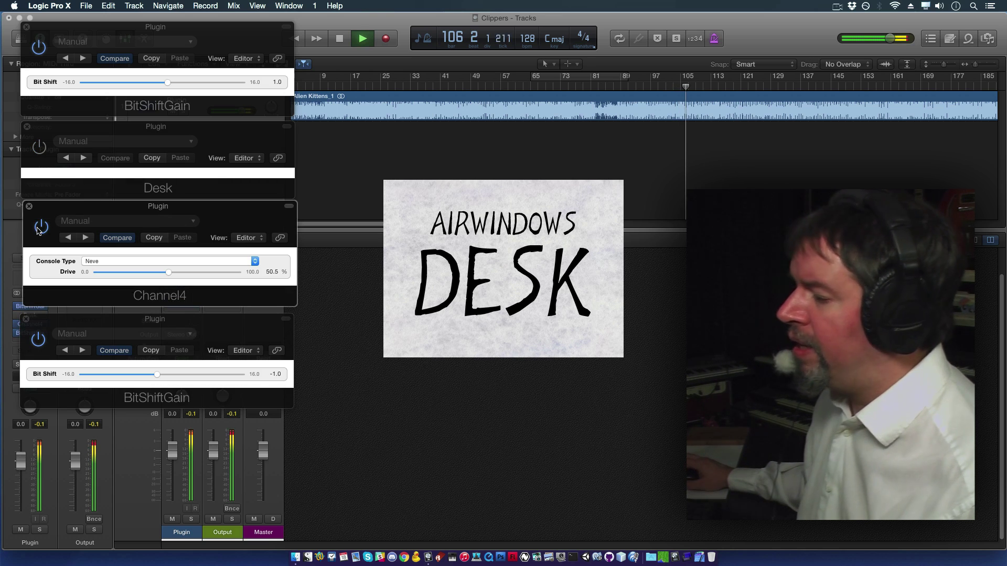
{"action": "left_click", "coordinate": [39, 229]}
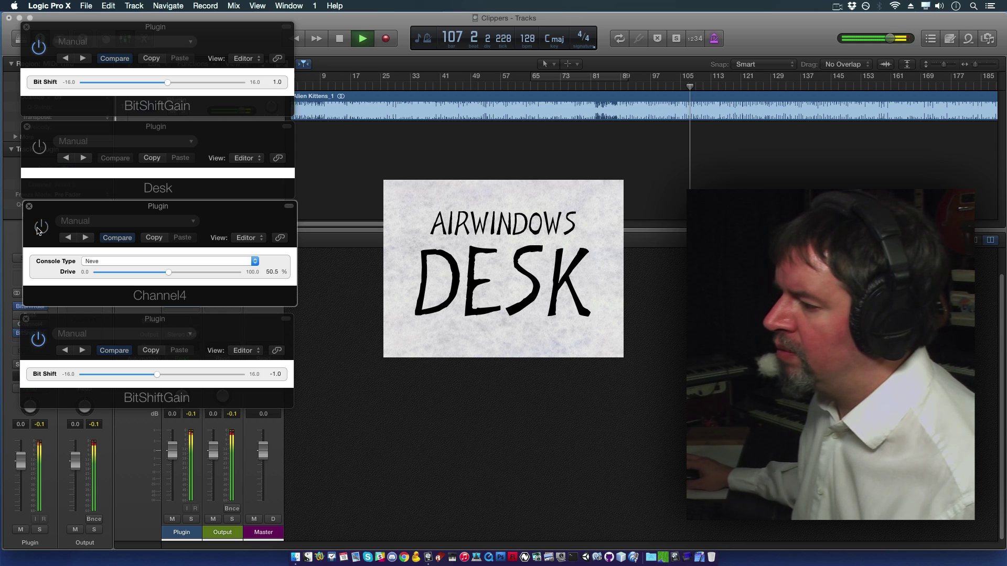
{"action": "left_click", "coordinate": [39, 229]}
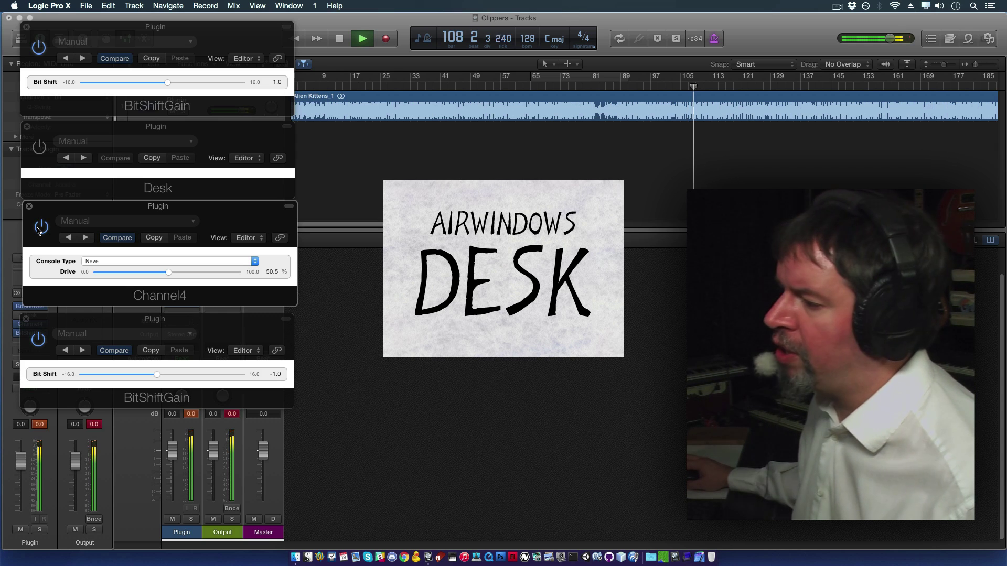
{"action": "left_click", "coordinate": [37, 230]}
{"action": "left_click", "coordinate": [37, 230]}
{"action": "left_click", "coordinate": [38, 230]}
{"action": "left_click", "coordinate": [339, 39]}
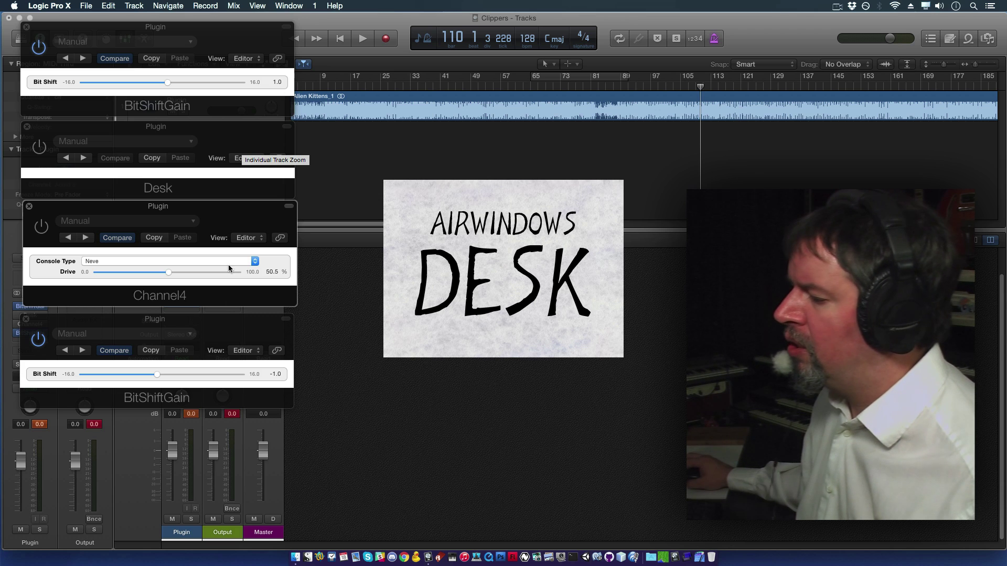
{"action": "left_click", "coordinate": [235, 415]}
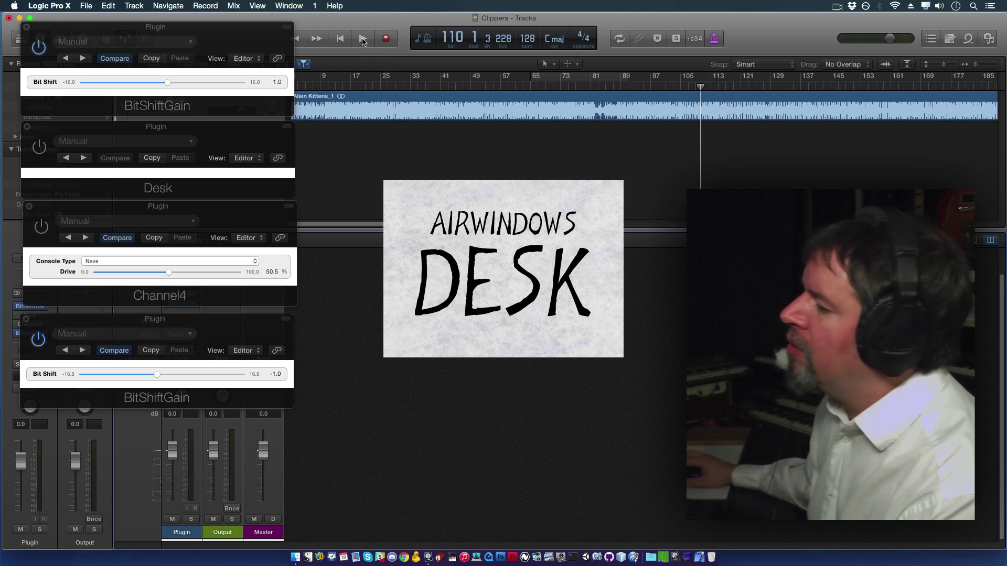
Play the track with Desk switched back on, then stop.
{"action": "left_click", "coordinate": [362, 39]}
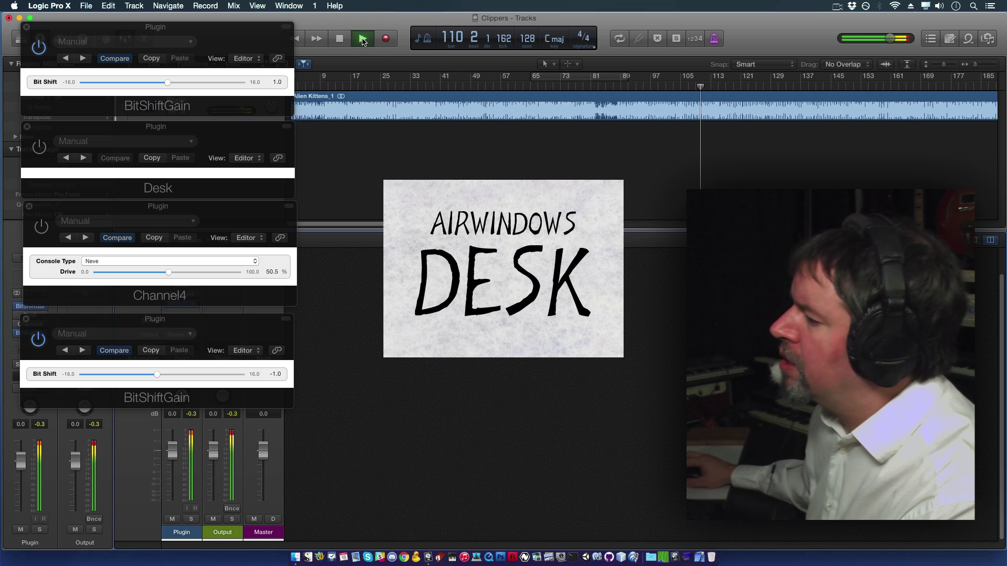
{"action": "left_click", "coordinate": [36, 149]}
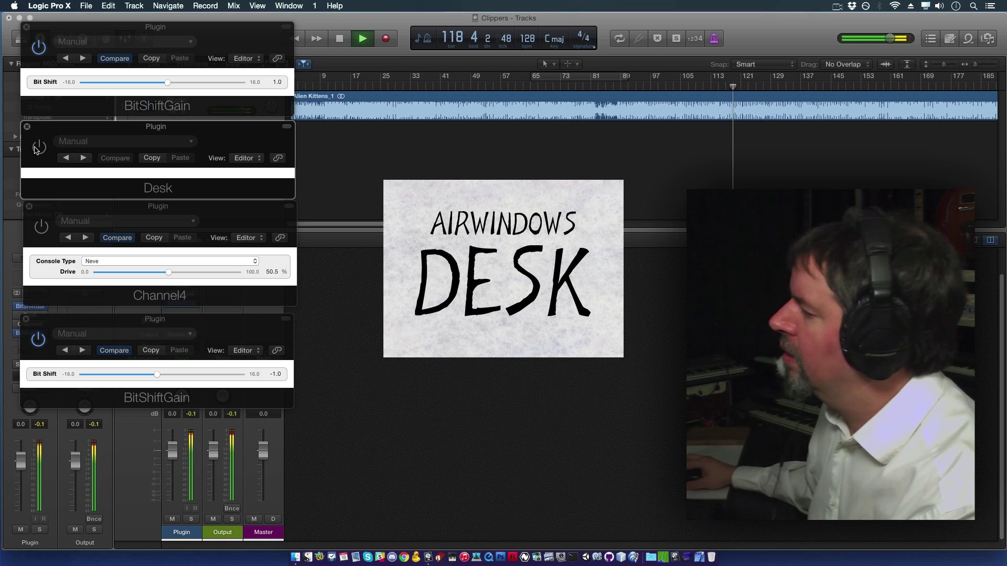
{"action": "left_click", "coordinate": [340, 39]}
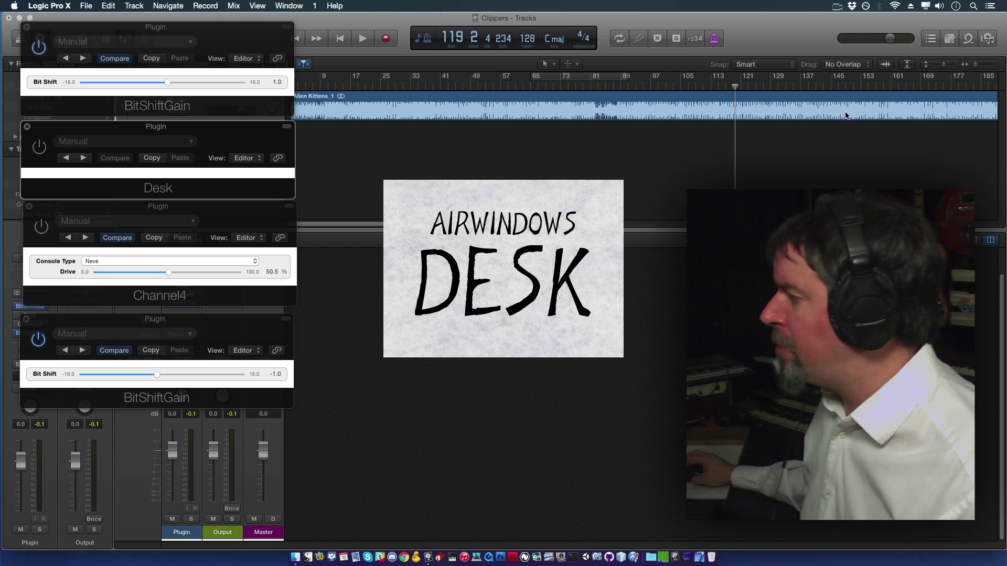
Replay from bar 110 while toggling Desk's bypass, then stop.
{"action": "left_click", "coordinate": [702, 87]}
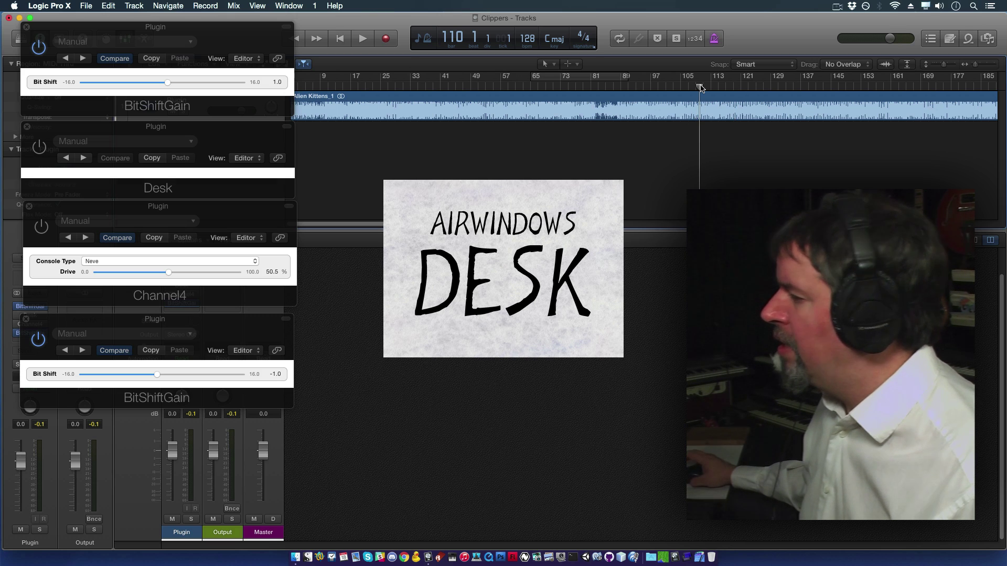
{"action": "left_click", "coordinate": [362, 40]}
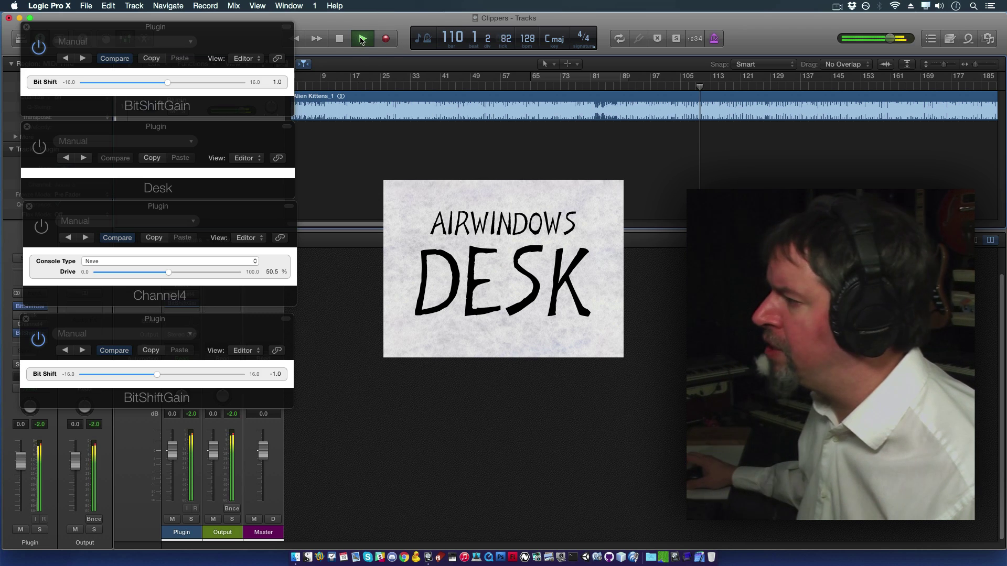
{"action": "left_click", "coordinate": [36, 150]}
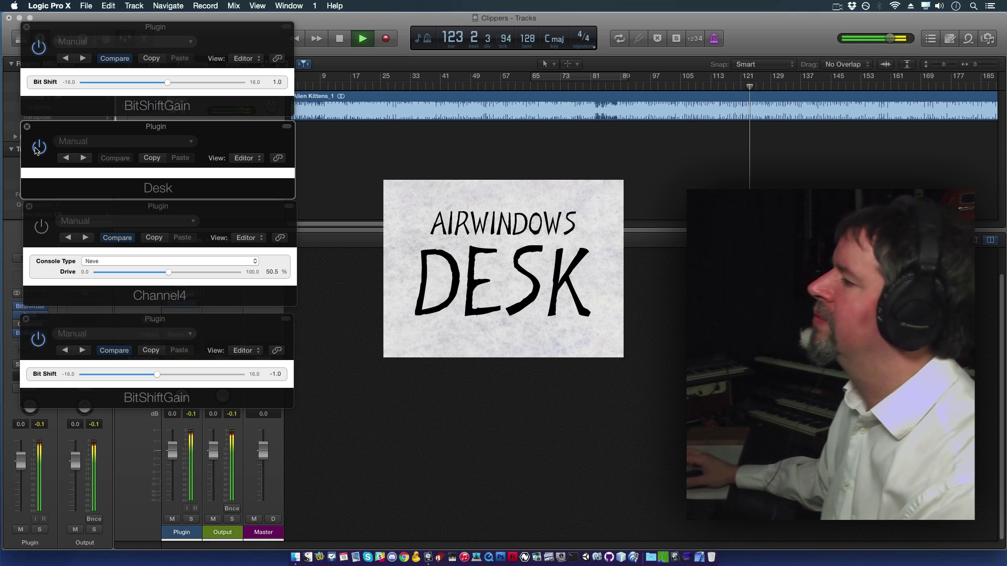
{"action": "left_click", "coordinate": [341, 38]}
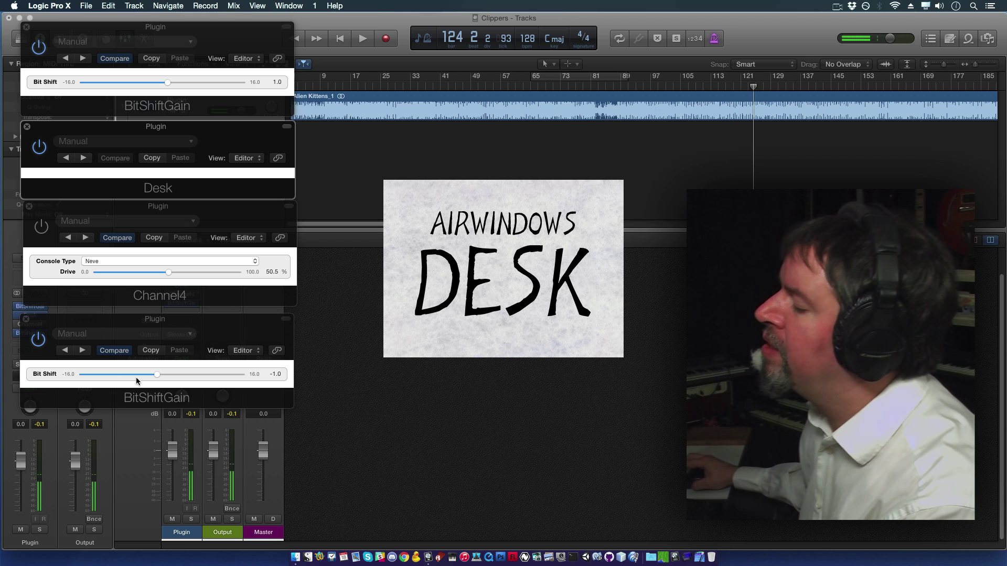
Close both BitShiftGain windows and Channel4, bypass Desk, and place the playhead at bar 83.
{"action": "left_click", "coordinate": [39, 340]}
{"action": "left_click", "coordinate": [25, 318]}
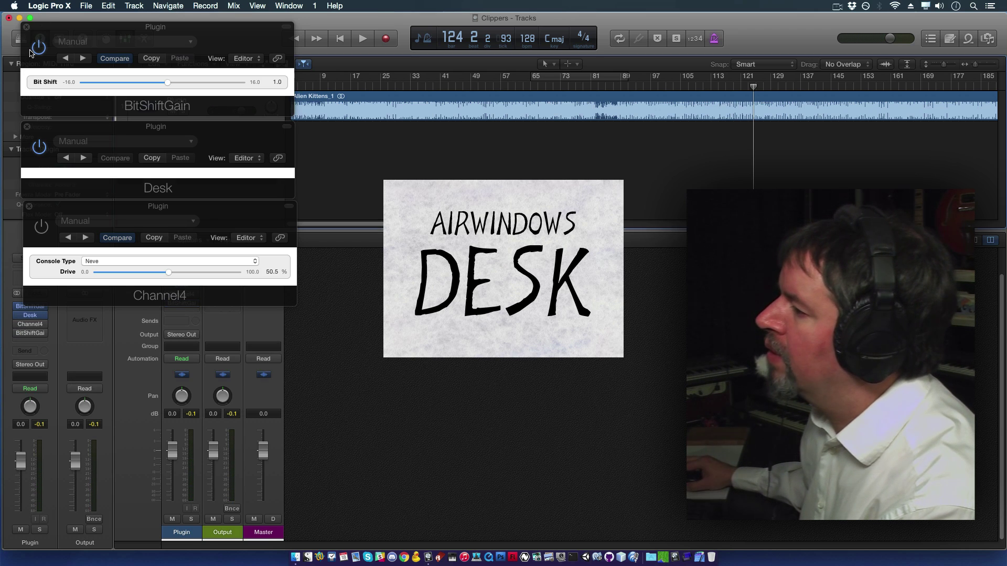
{"action": "left_click", "coordinate": [27, 26]}
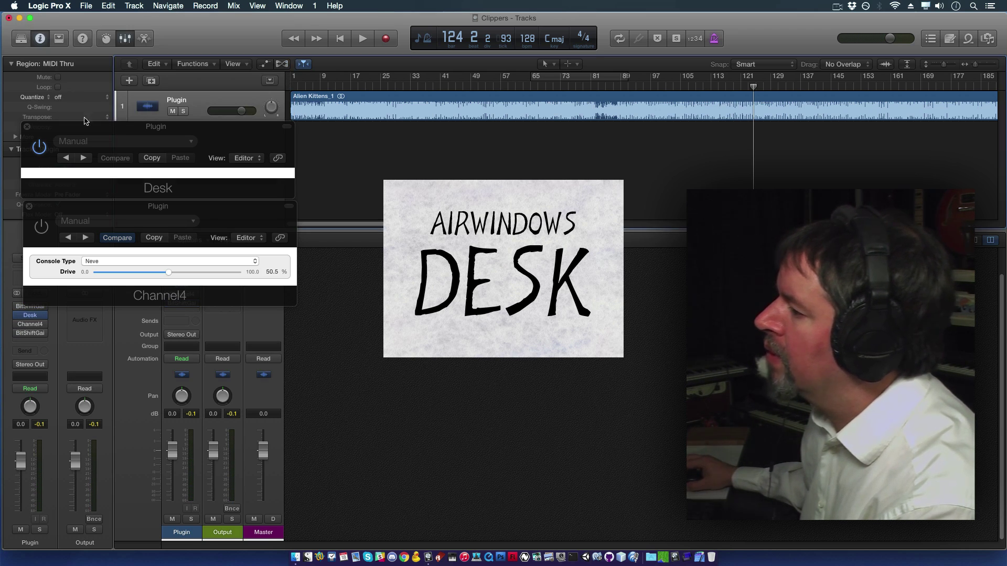
{"action": "mouse_move", "coordinate": [83, 133]}
{"action": "left_mouse_down"}
{"action": "mouse_move", "coordinate": [125, 61]}
{"action": "mouse_move", "coordinate": [92, 74]}
{"action": "mouse_move", "coordinate": [86, 119]}
{"action": "left_mouse_up"}
{"action": "left_click", "coordinate": [29, 206]}
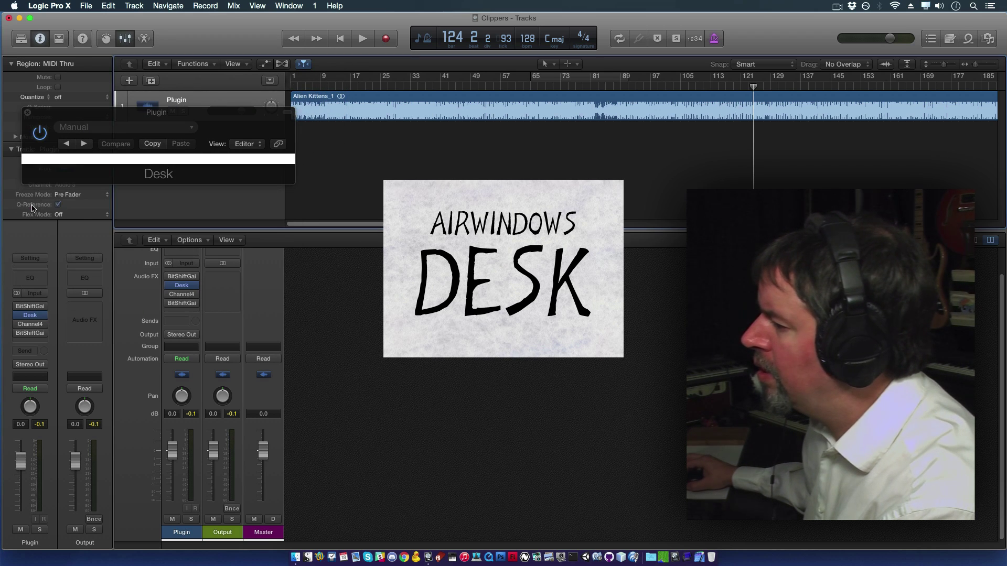
{"action": "left_click", "coordinate": [39, 135]}
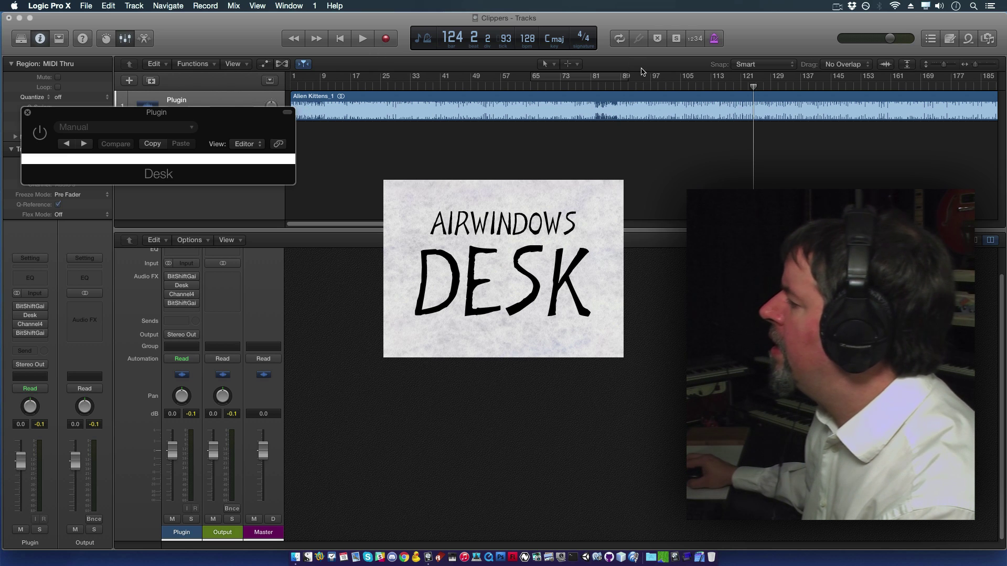
{"action": "left_click", "coordinate": [598, 87]}
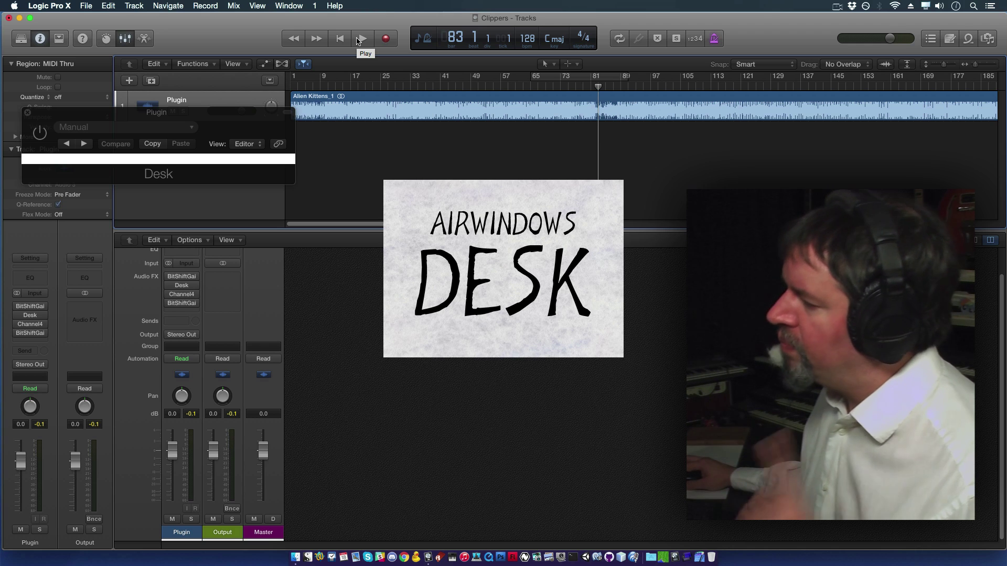
Play the song from bar 97, switch Desk back on, and jump back to bar 81.
{"action": "left_click", "coordinate": [357, 40]}
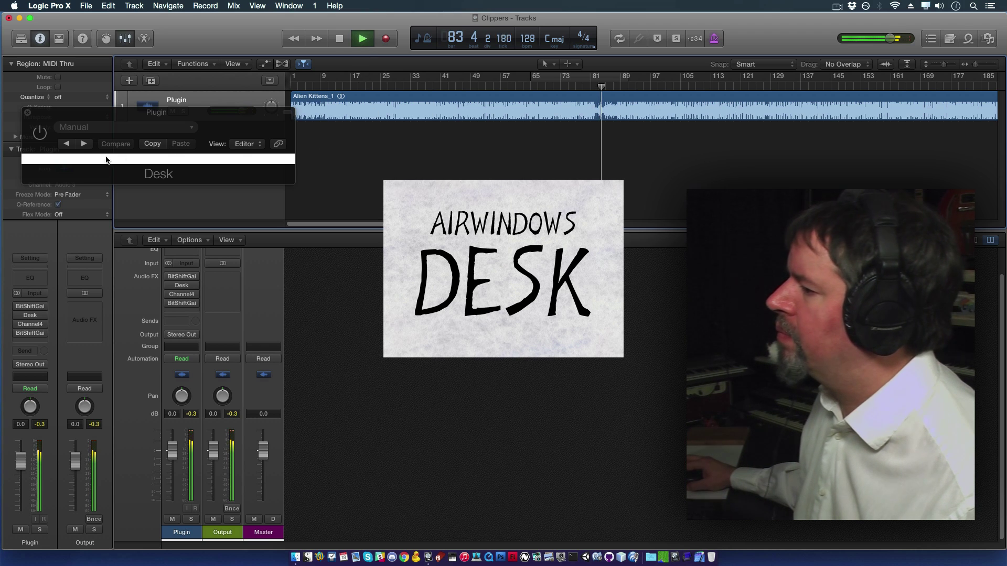
{"action": "left_click", "coordinate": [654, 87]}
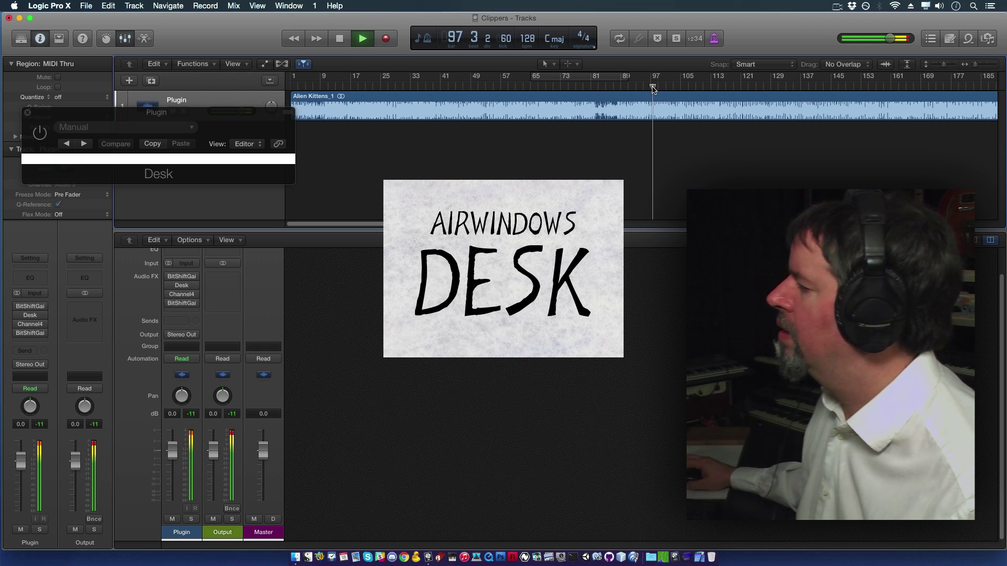
{"action": "left_click", "coordinate": [40, 134]}
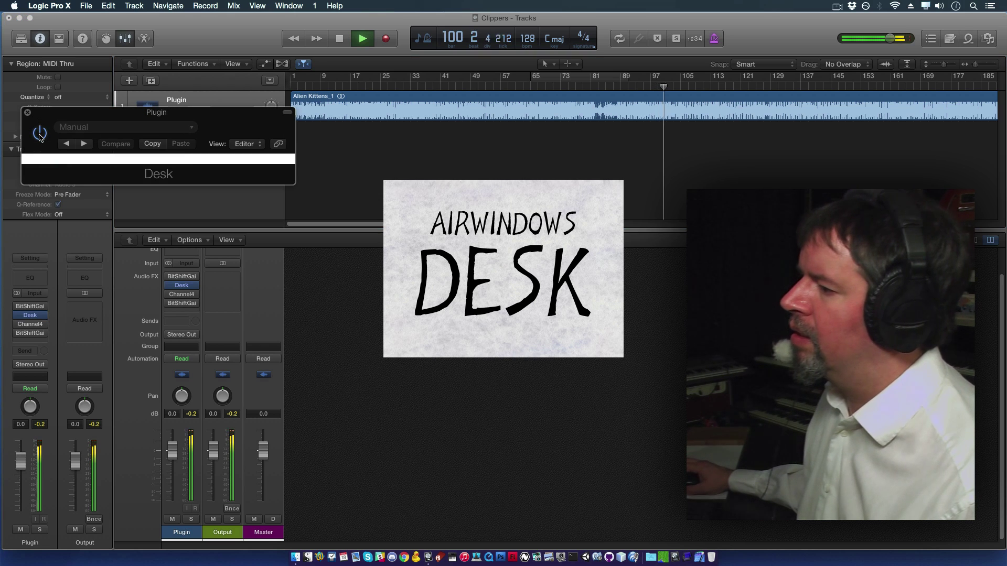
{"action": "left_click", "coordinate": [599, 87]}
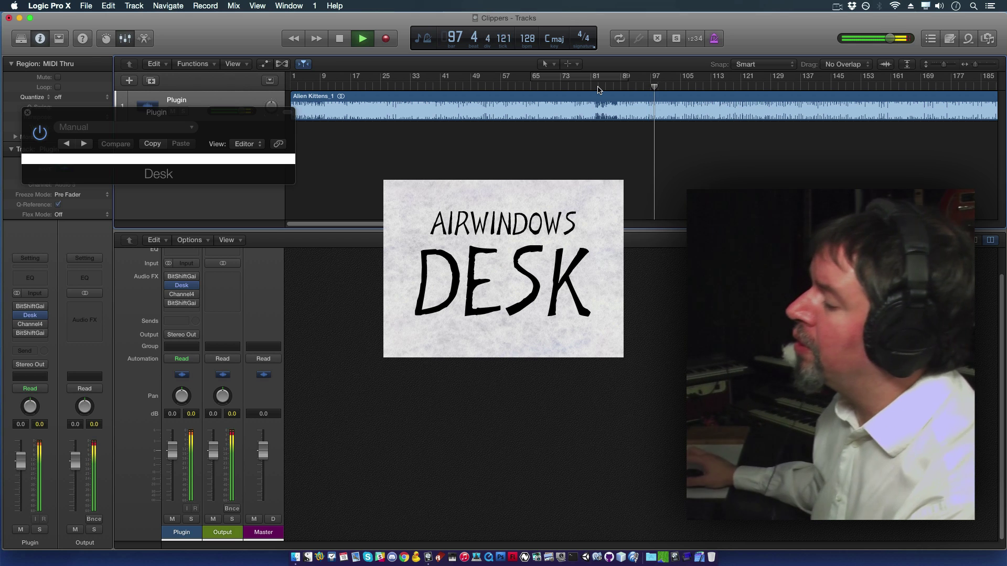
Stop playback, set the Channel4 insert slot to No Plug-in, and open the first BitShiftGain window.
{"action": "left_click", "coordinate": [332, 40]}
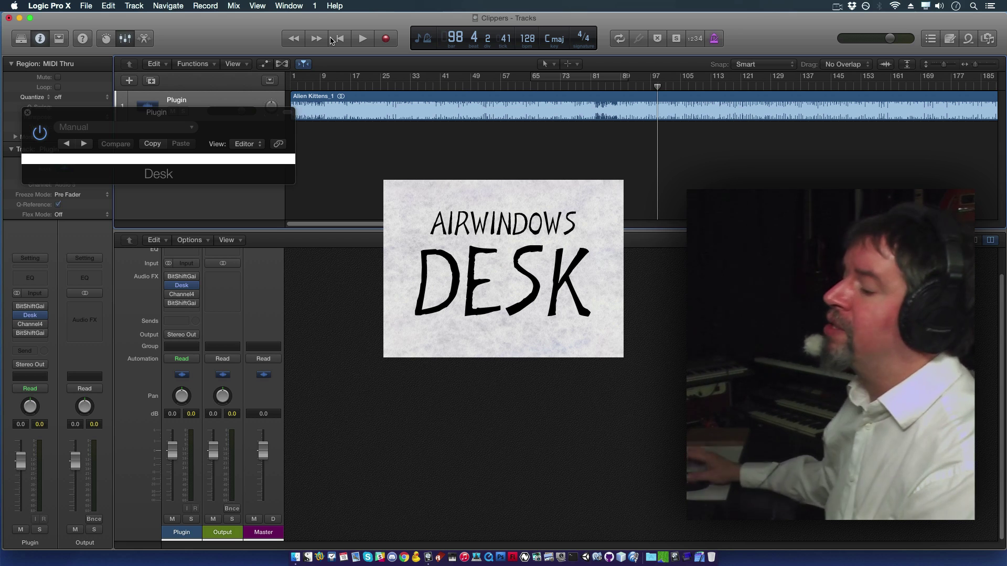
{"action": "left_click", "coordinate": [196, 295]}
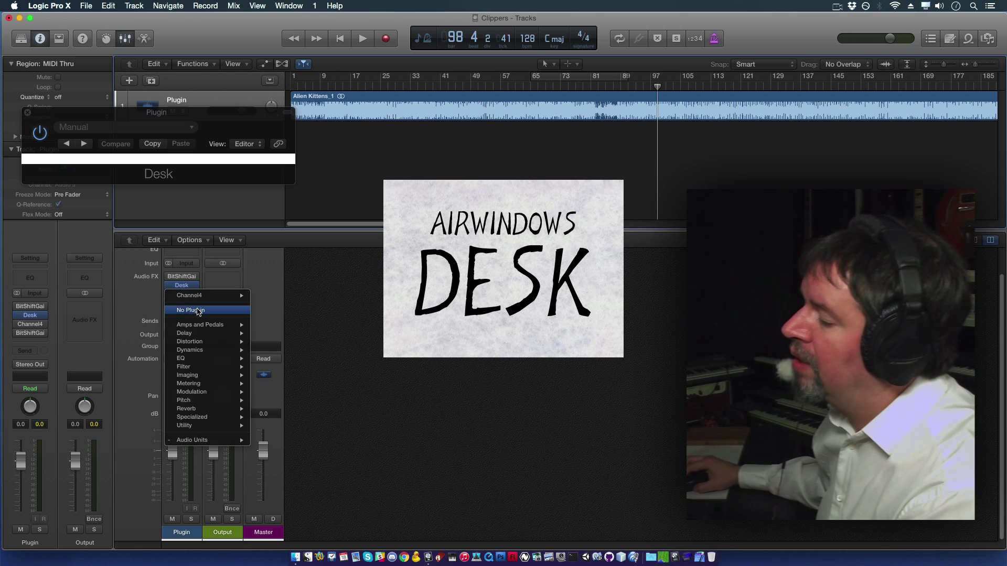
{"action": "left_click", "coordinate": [198, 294]}
{"action": "mouse_move", "coordinate": [172, 306]}
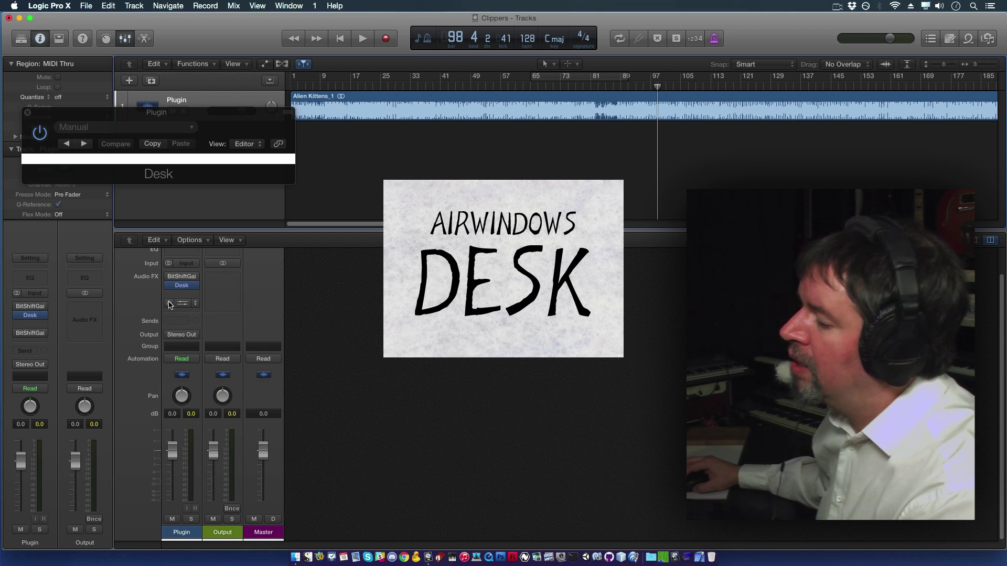
{"action": "left_click", "coordinate": [184, 278]}
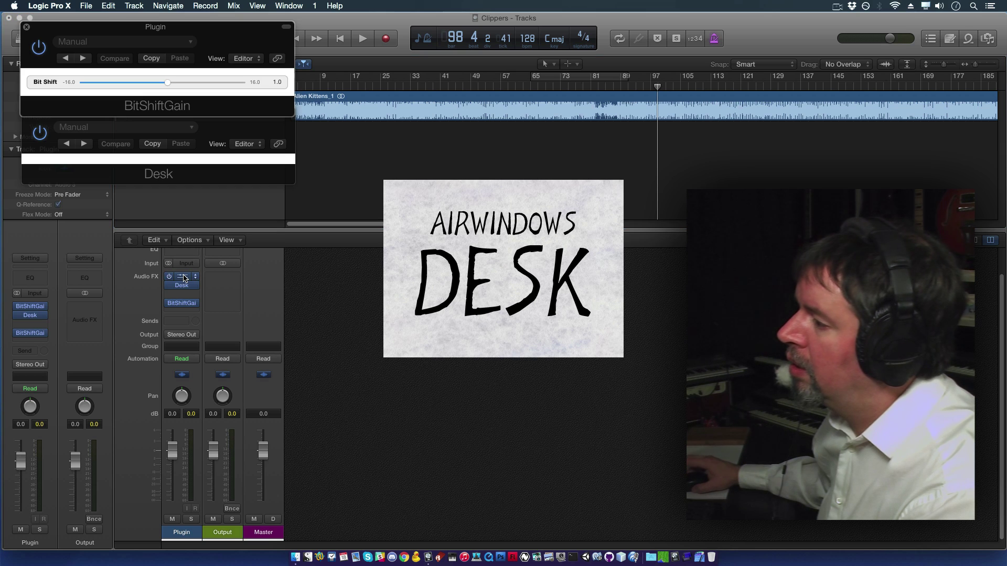
Move the second BitShiftGain onto the Output strip and Option-drag copies of Desk across both strips.
{"action": "left_click", "coordinate": [182, 304]}
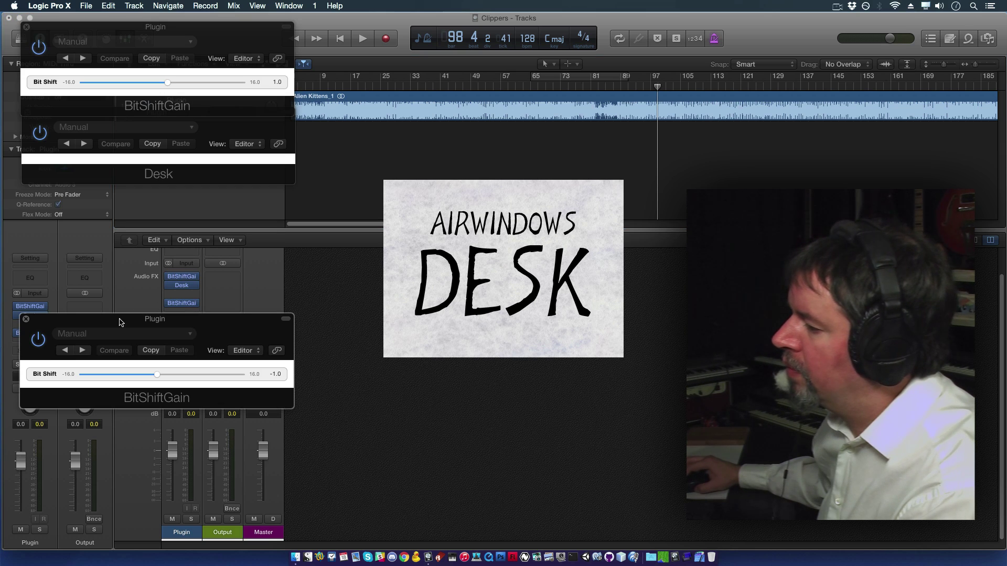
{"action": "left_click_drag", "start_coordinate": [119, 322], "coordinate": [392, 309]}
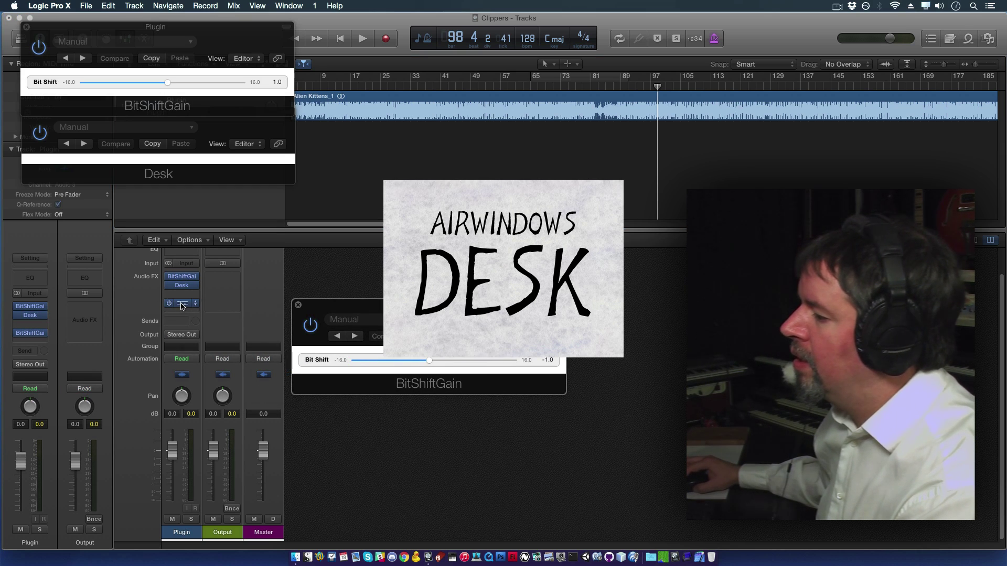
{"action": "mouse_move", "coordinate": [184, 307]}
{"action": "left_mouse_down"}
{"action": "mouse_move", "coordinate": [222, 303]}
{"action": "mouse_move", "coordinate": [185, 297]}
{"action": "left_mouse_up"}
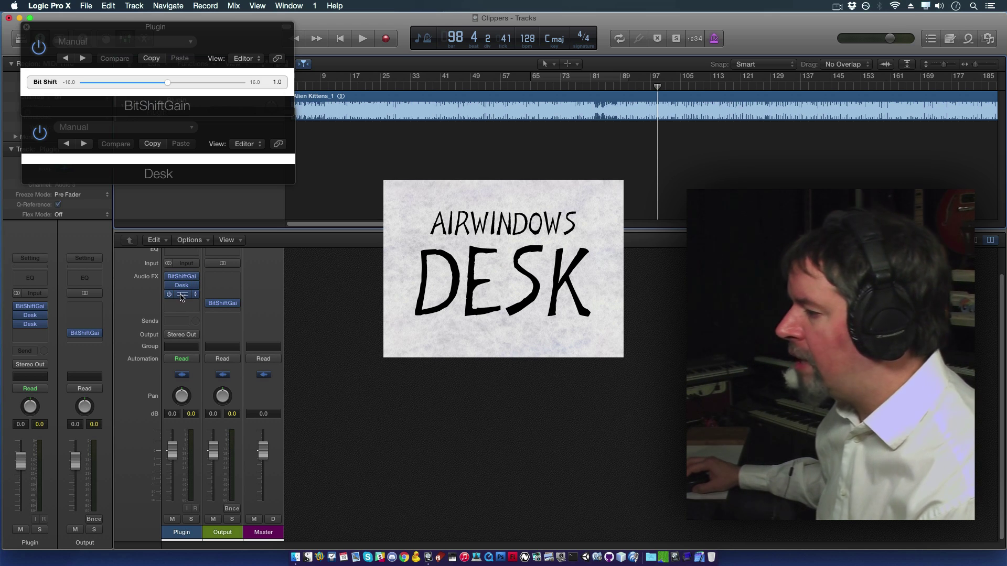
{"action": "left_click_drag", "start_coordinate": [181, 297], "coordinate": [226, 288]}
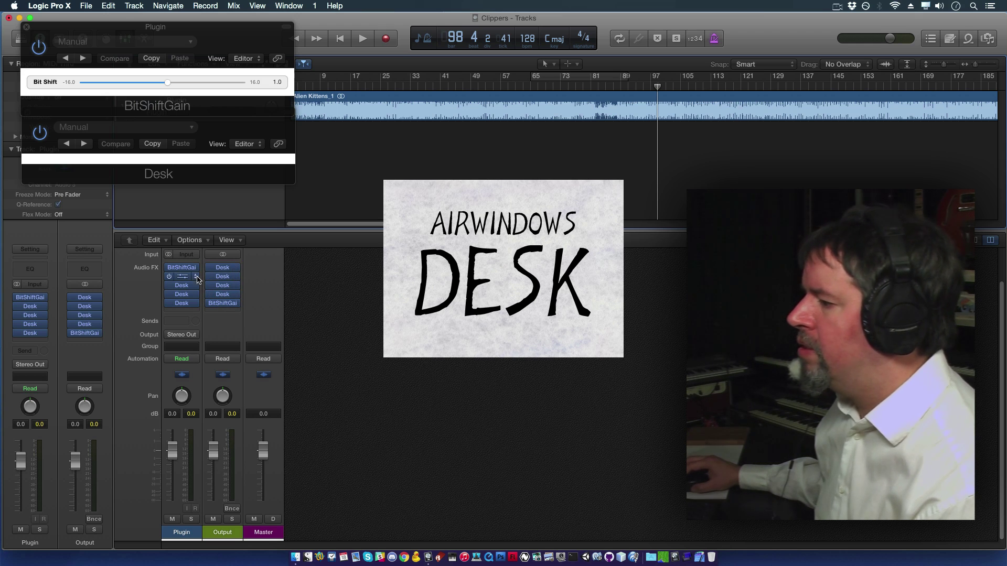
Play the stacked Desks and open the Output BitShiftGain window below the Plugin channel's window.
{"action": "left_click", "coordinate": [364, 39]}
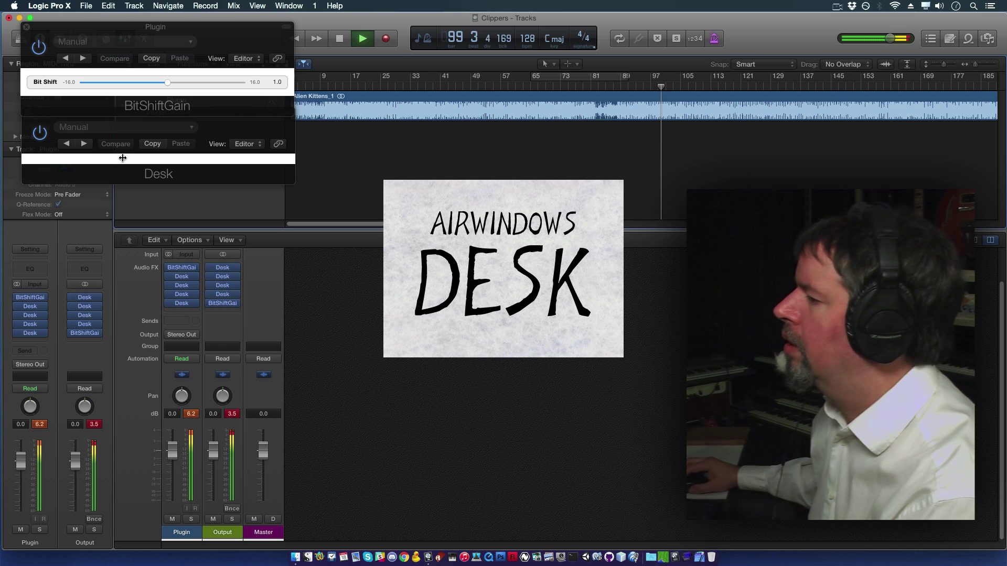
{"action": "left_click", "coordinate": [225, 304]}
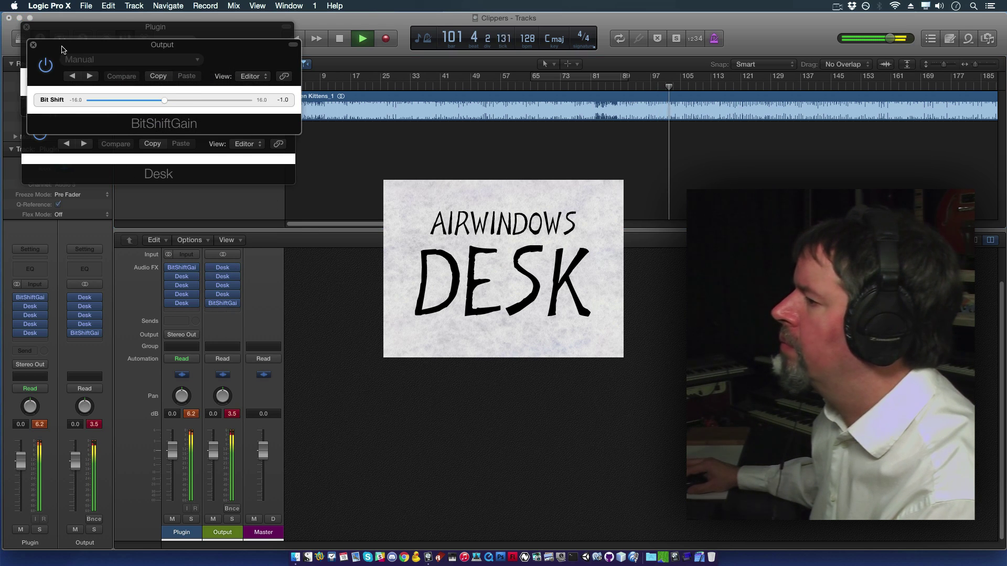
{"action": "left_click_drag", "start_coordinate": [62, 49], "coordinate": [62, 207]}
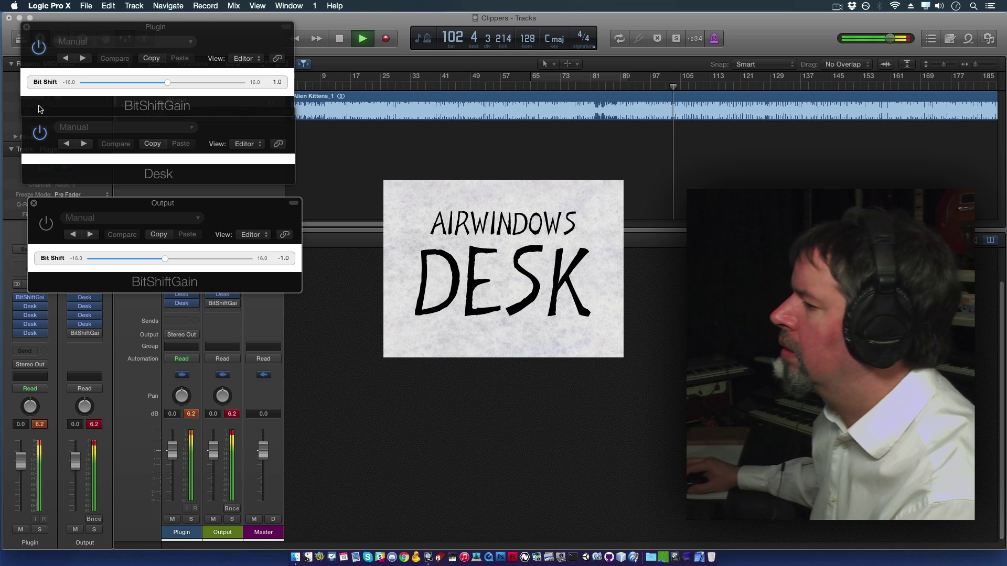
{"action": "left_click", "coordinate": [36, 51]}
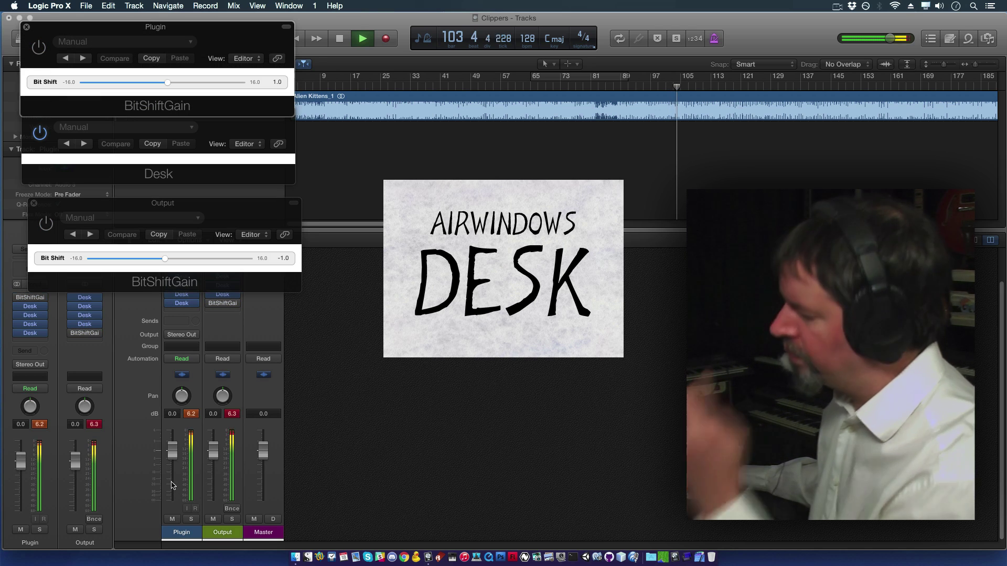
{"action": "left_click", "coordinate": [352, 241]}
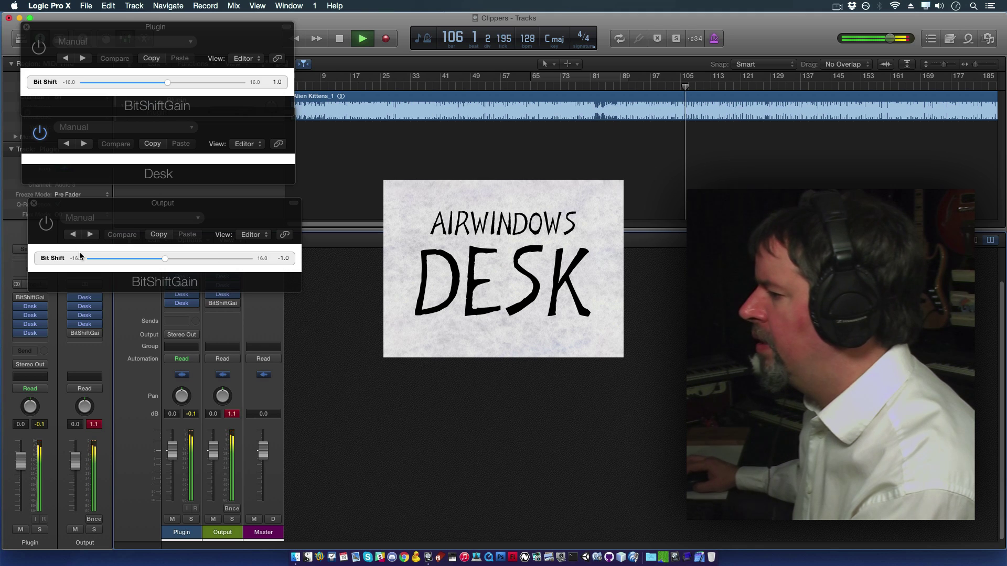
{"action": "left_click", "coordinate": [62, 233]}
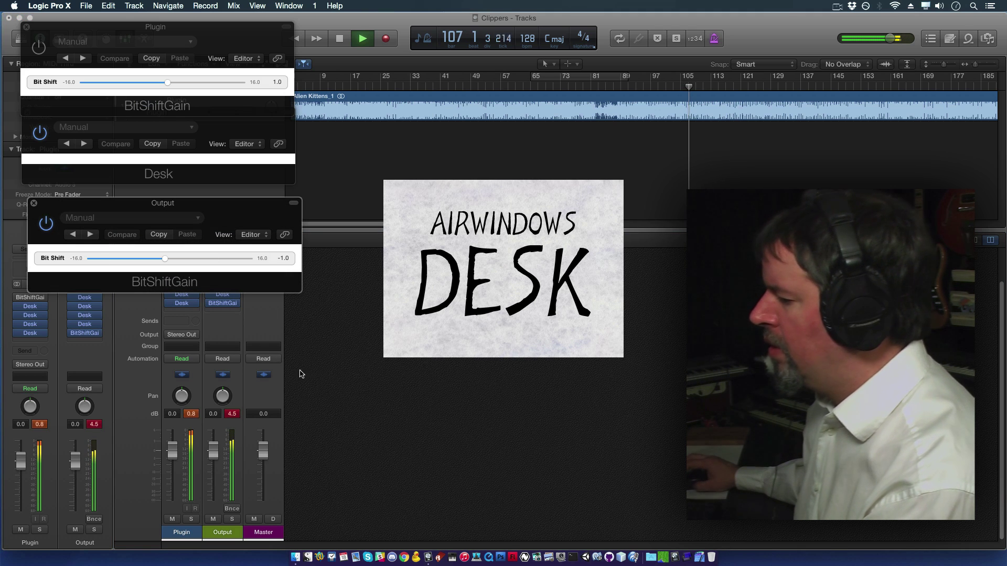
Reset the peak readouts, listen again, and stop playback near bar 112.
{"action": "left_click", "coordinate": [339, 38]}
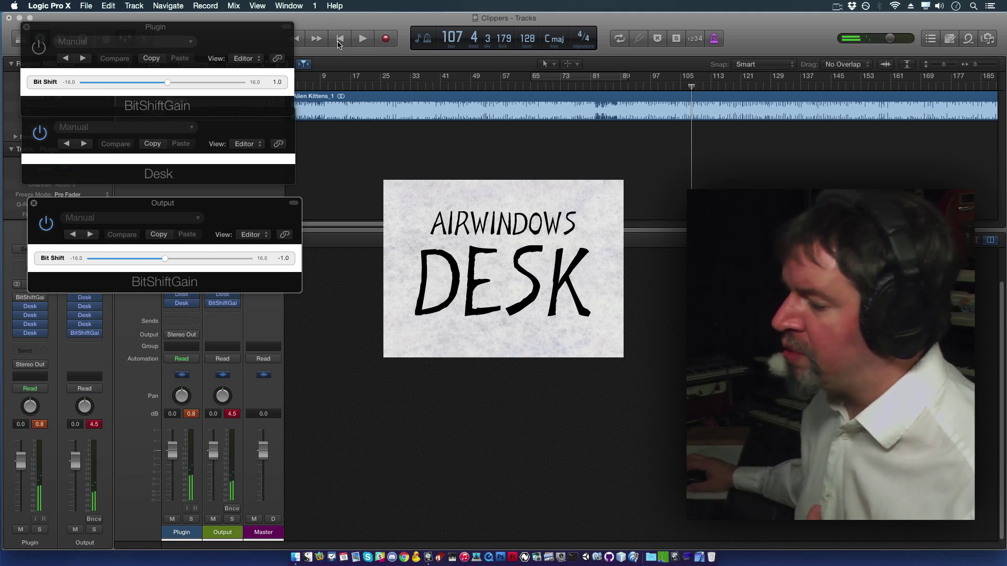
{"action": "left_click", "coordinate": [234, 415]}
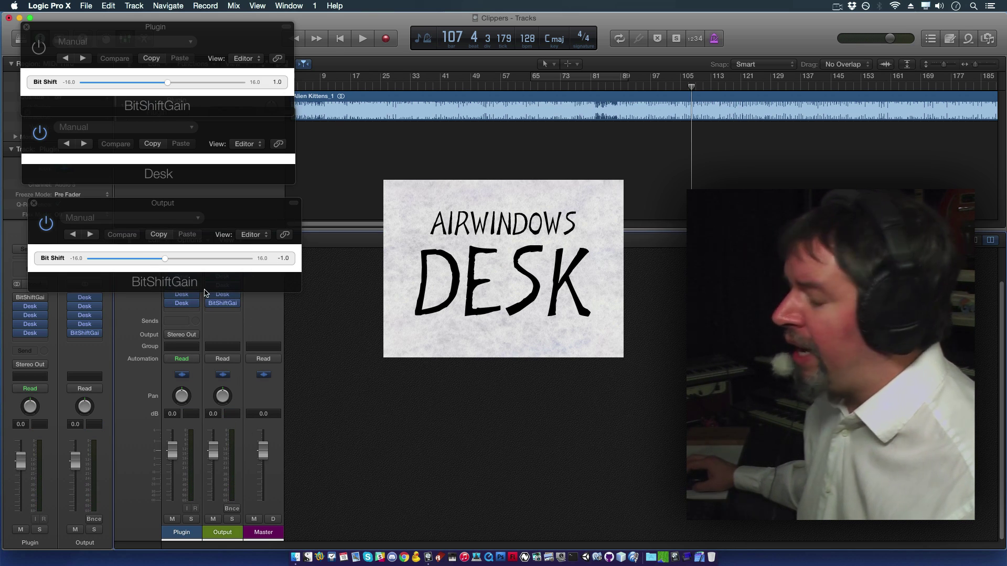
{"action": "left_click", "coordinate": [363, 39]}
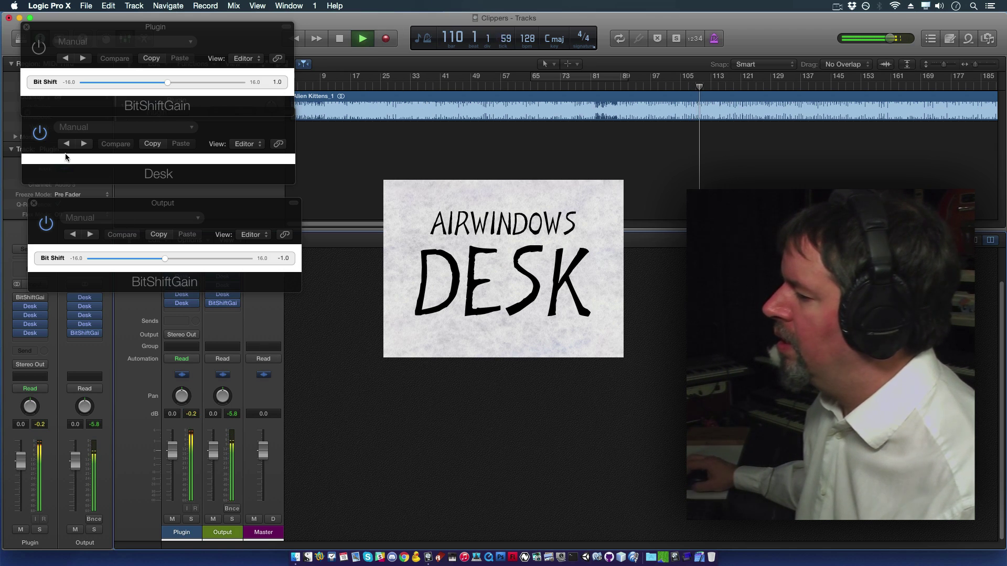
{"action": "mouse_move", "coordinate": [64, 204]}
{"action": "left_mouse_down"}
{"action": "mouse_move", "coordinate": [198, 233]}
{"action": "mouse_move", "coordinate": [38, 205]}
{"action": "mouse_move", "coordinate": [68, 194]}
{"action": "left_mouse_up"}
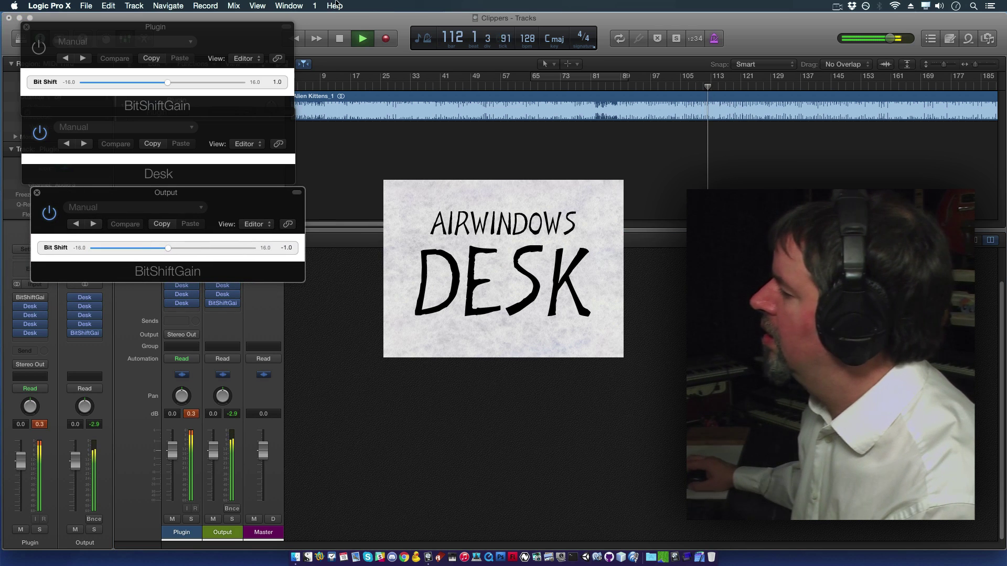
{"action": "left_click", "coordinate": [340, 42]}
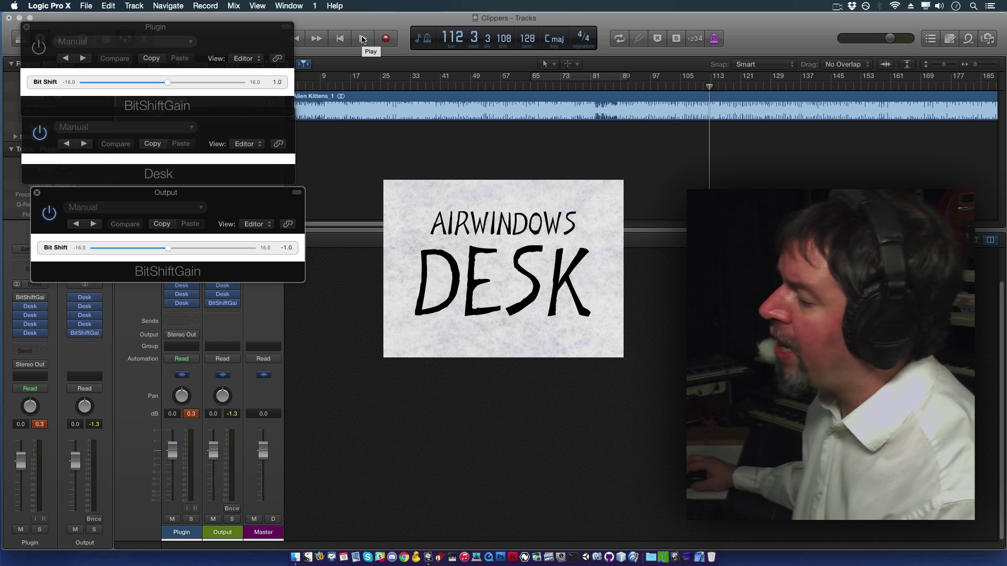
During playback, raise the input BitShiftGain to 3.0 and lower the output BitShiftGain to -4.0.
{"action": "left_click", "coordinate": [362, 40]}
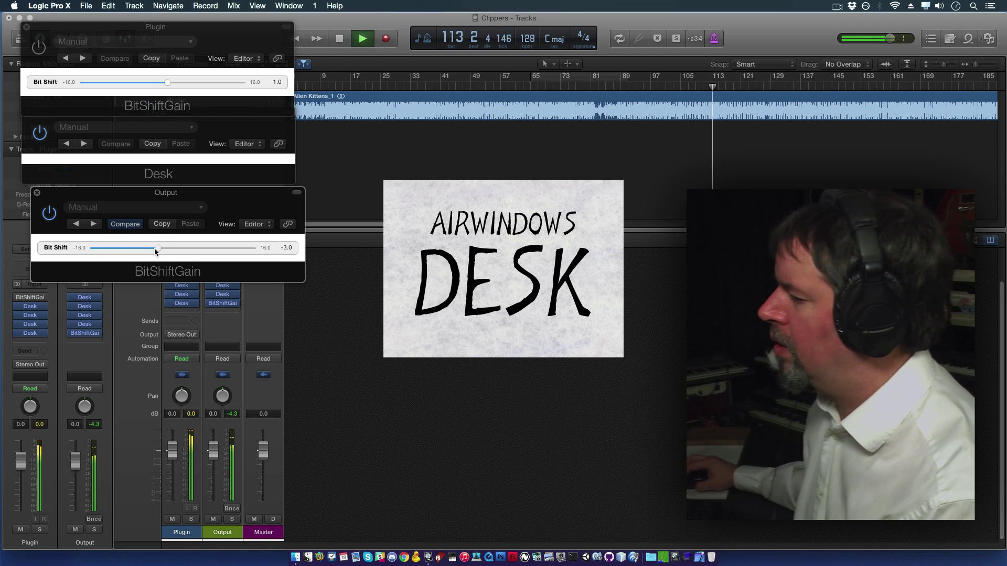
{"action": "left_click", "coordinate": [167, 82]}
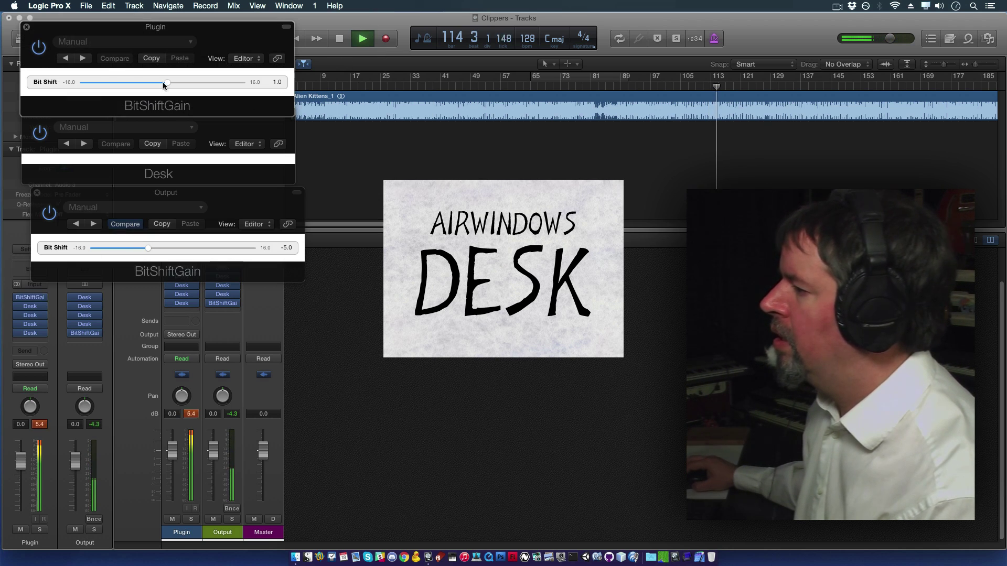
{"action": "left_click_drag", "start_coordinate": [168, 83], "coordinate": [177, 84]}
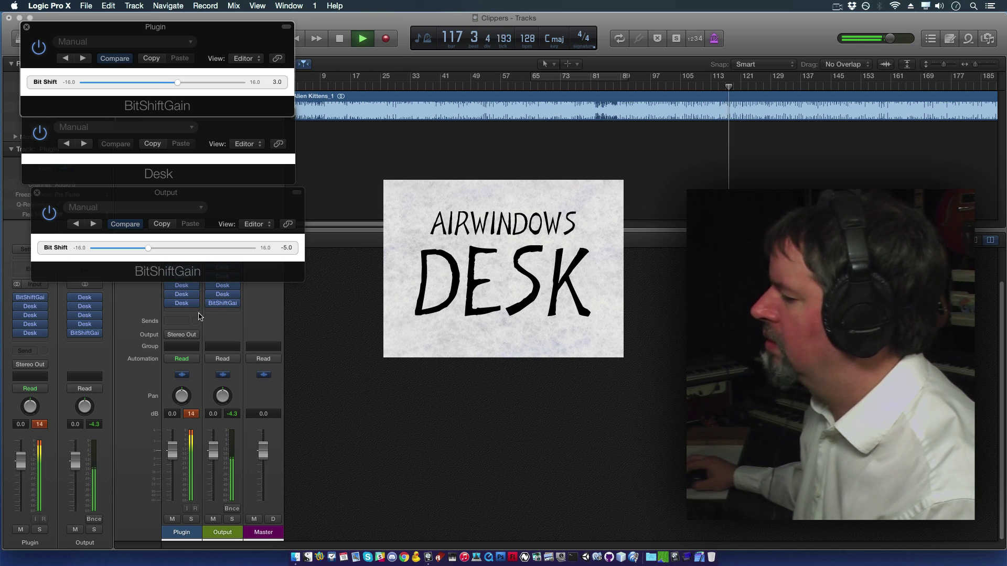
{"action": "left_click_drag", "start_coordinate": [148, 247], "coordinate": [152, 248]}
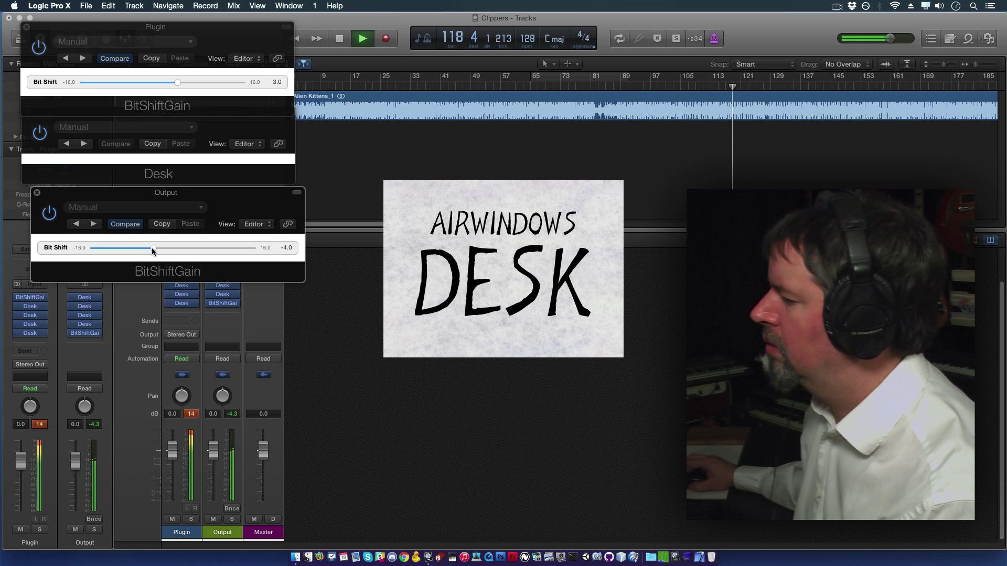
Close the Desk window and move the output gain window to the top-left.
{"action": "left_click_drag", "start_coordinate": [73, 200], "coordinate": [290, 370]}
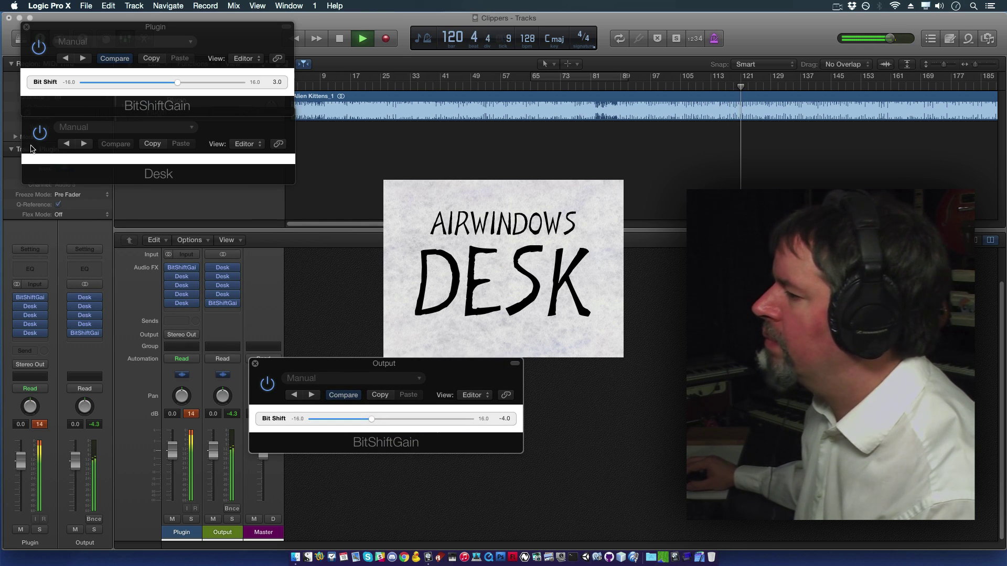
{"action": "left_click", "coordinate": [27, 112]}
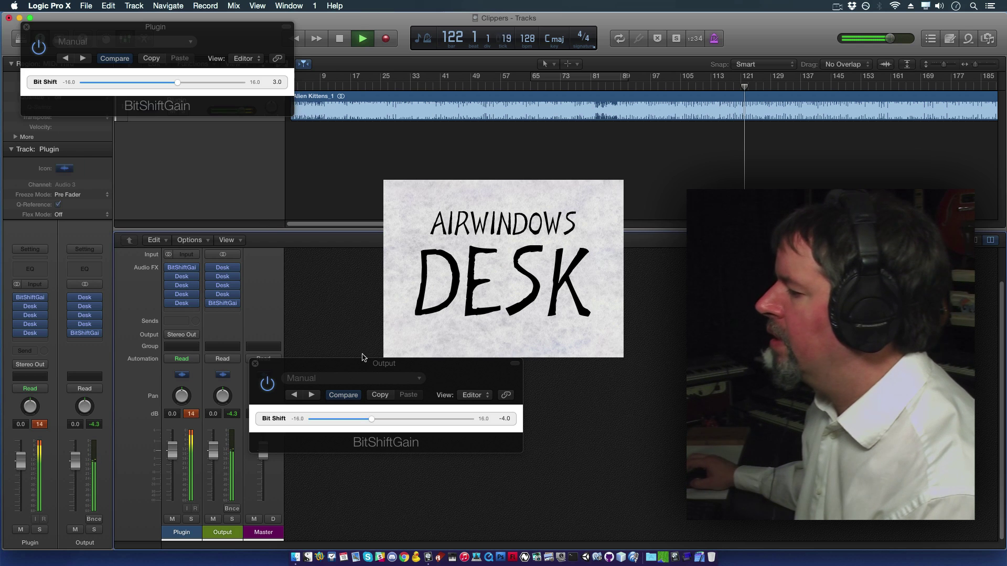
{"action": "left_click_drag", "start_coordinate": [366, 363], "coordinate": [130, 135]}
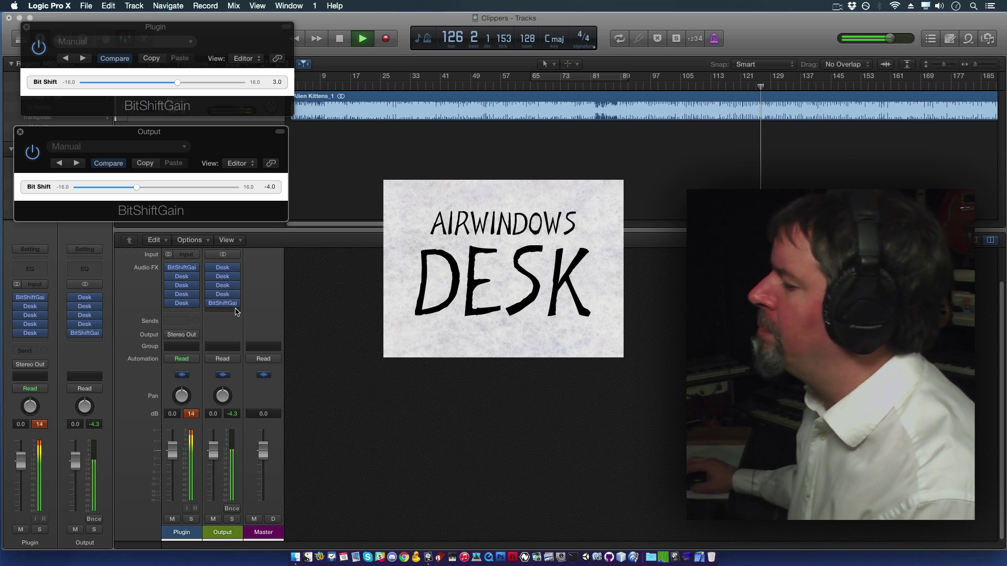
{"action": "mouse_move", "coordinate": [208, 287]}
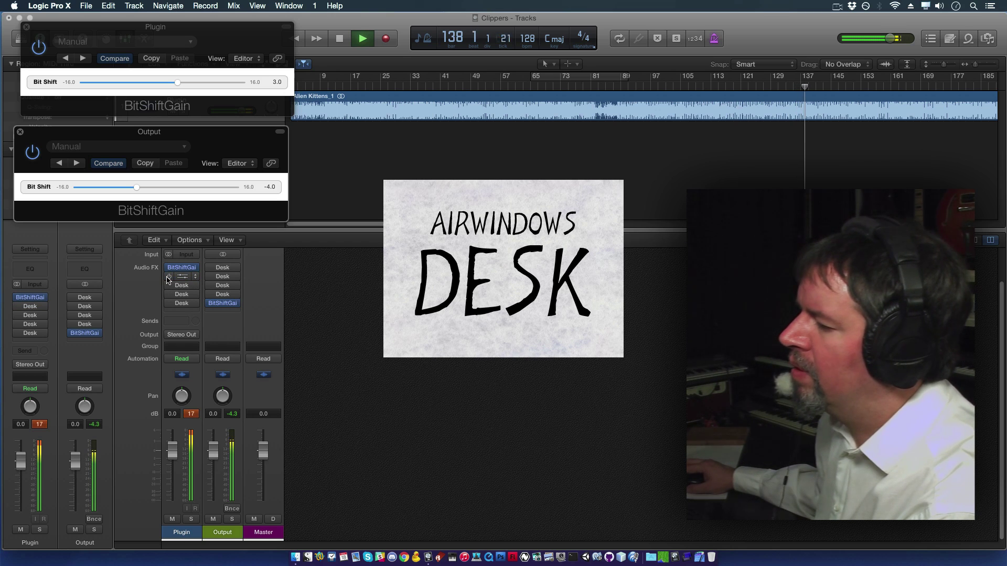
Bypass seven of the eight Desks, leaving one on the Plugin channel active, and power off both BitShiftGains.
{"action": "left_click", "coordinate": [168, 277]}
{"action": "left_click", "coordinate": [168, 295]}
{"action": "left_click", "coordinate": [168, 303]}
{"action": "left_click", "coordinate": [209, 268]}
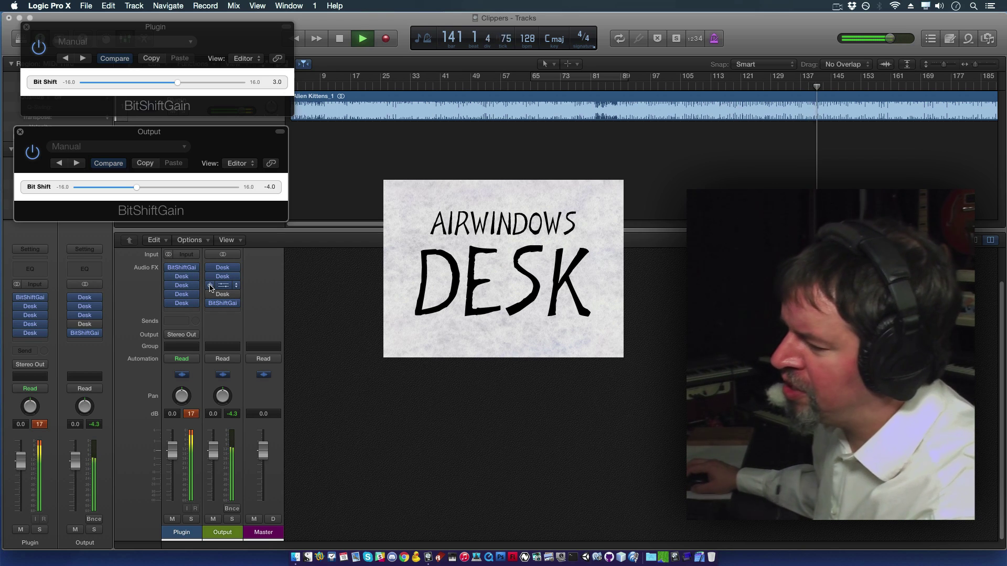
{"action": "left_click", "coordinate": [210, 276]}
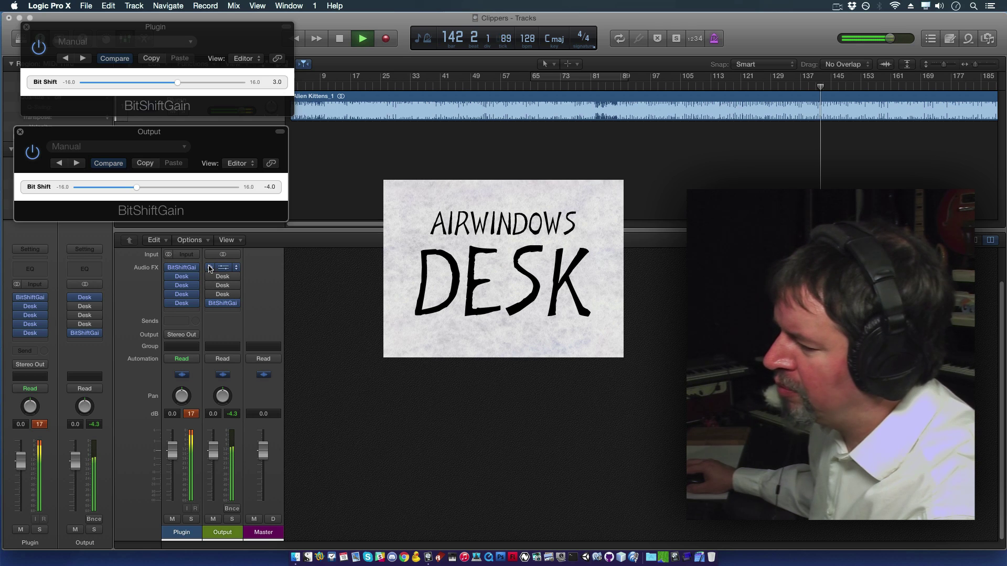
{"action": "left_click", "coordinate": [209, 268]}
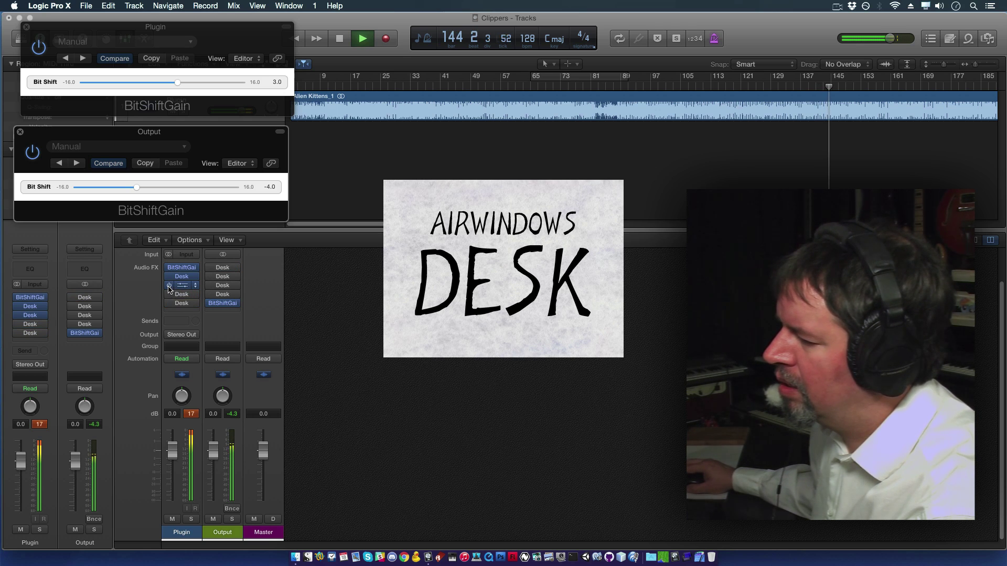
{"action": "left_click", "coordinate": [168, 286]}
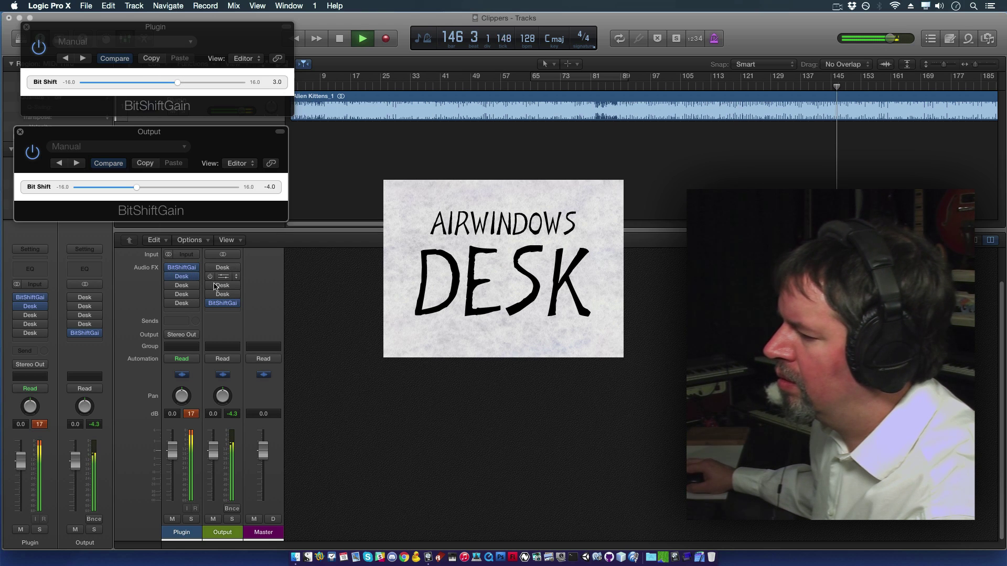
{"action": "left_click", "coordinate": [32, 152]}
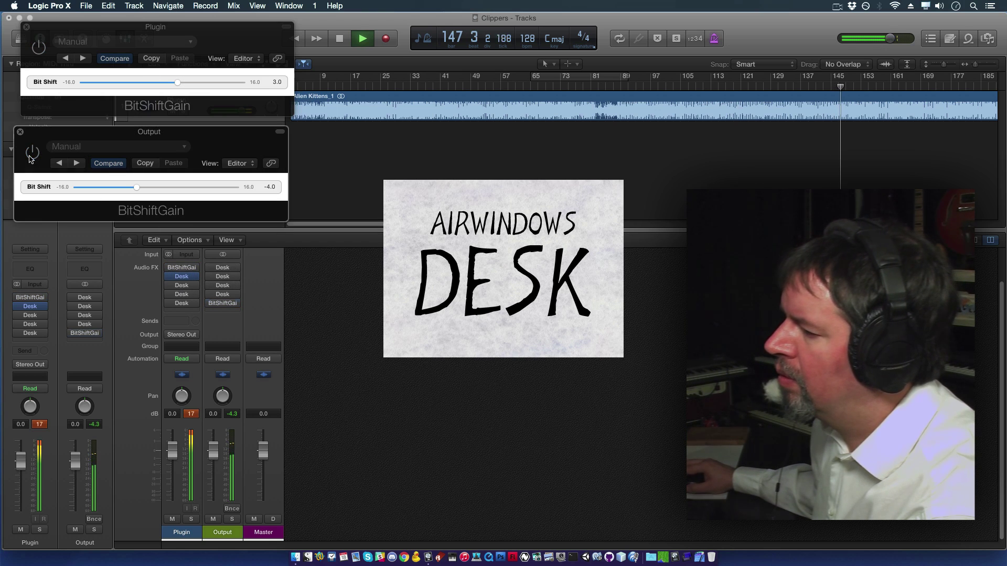
{"action": "left_click", "coordinate": [340, 38]}
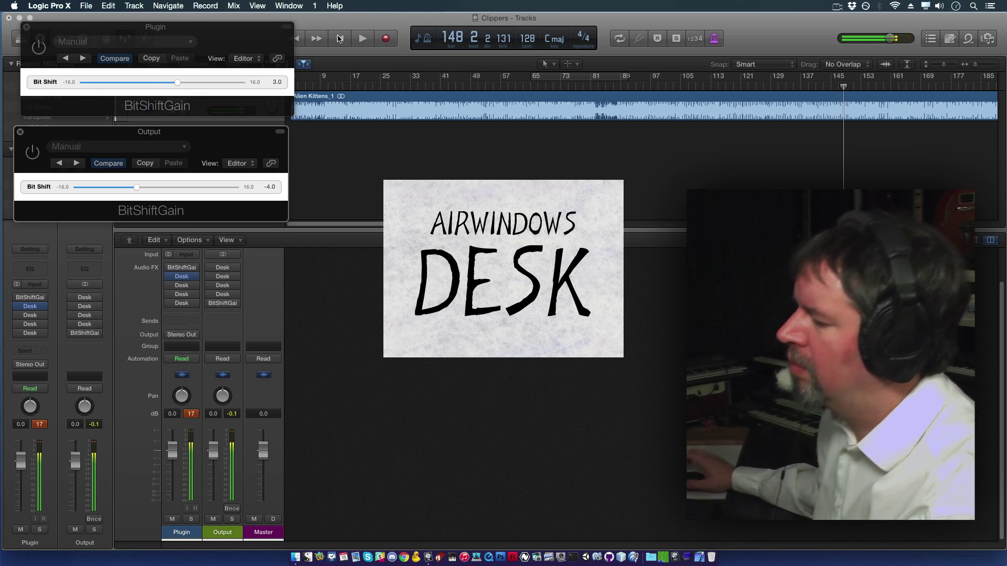